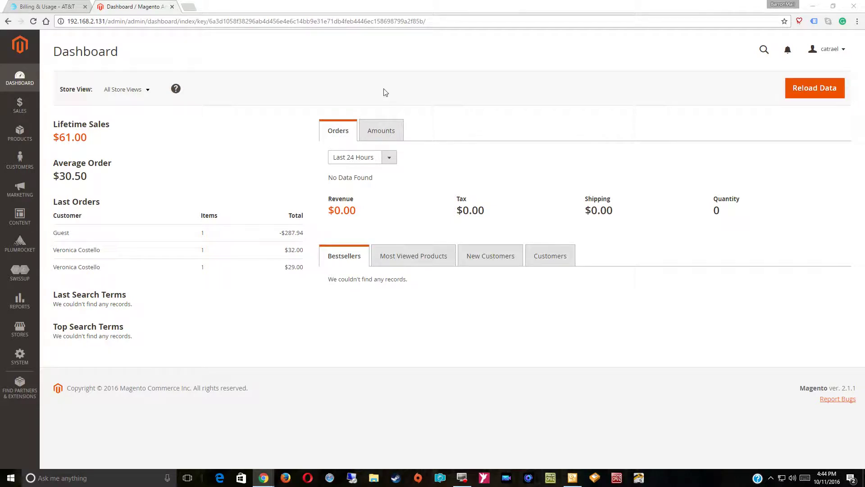
Step: Open a new browser tab and sign in to the BarronMall store admin
left_click(189, 8)
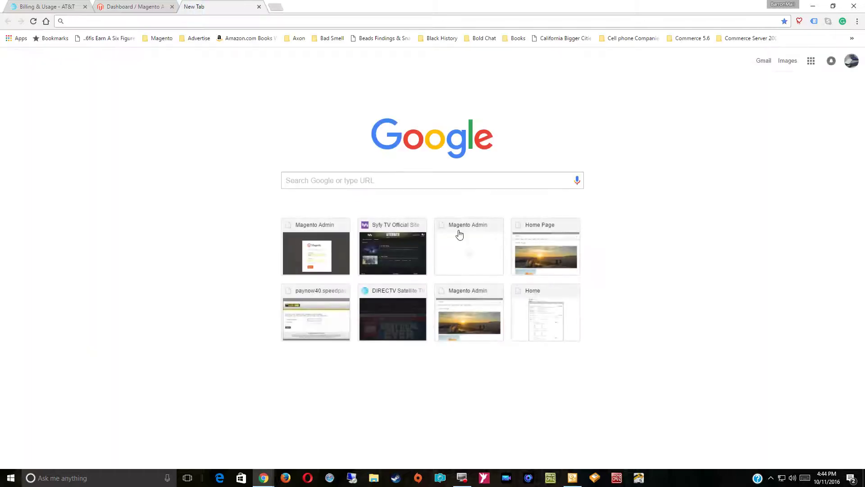
left_click(315, 261)
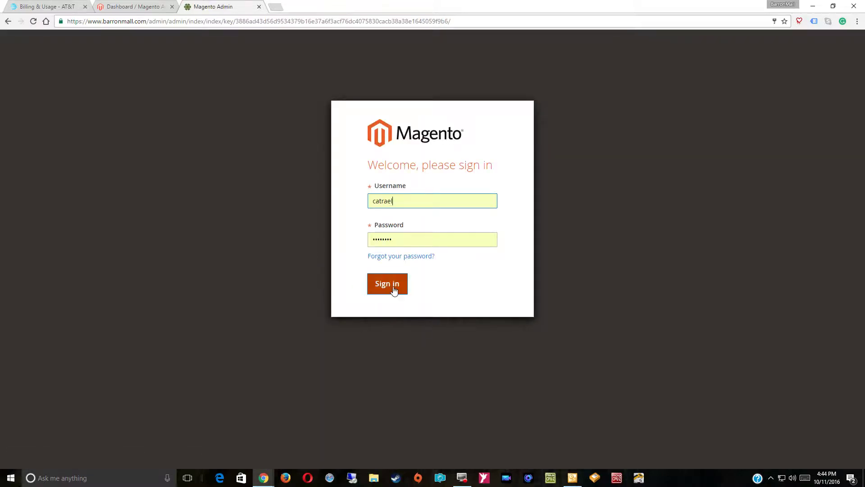
left_click(395, 291)
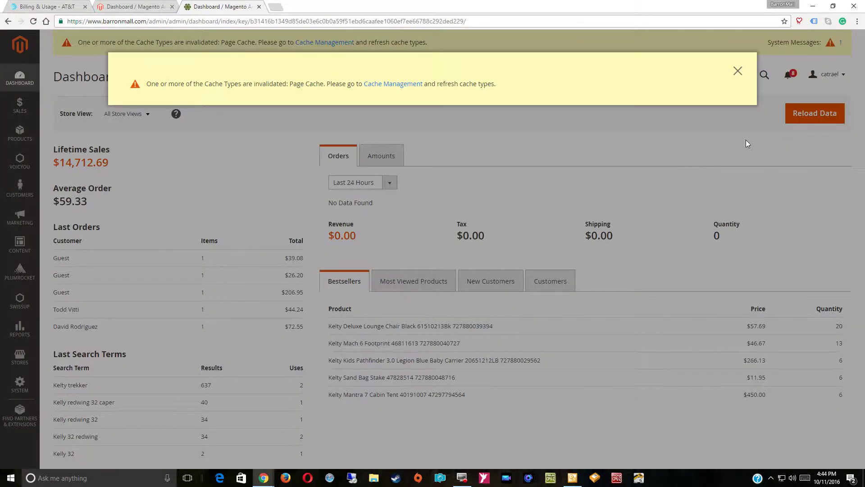
Step: Dismiss the cache warning and browse the product catalog to the Kelty RedCloud 5000 Woman's row
left_click(739, 75)
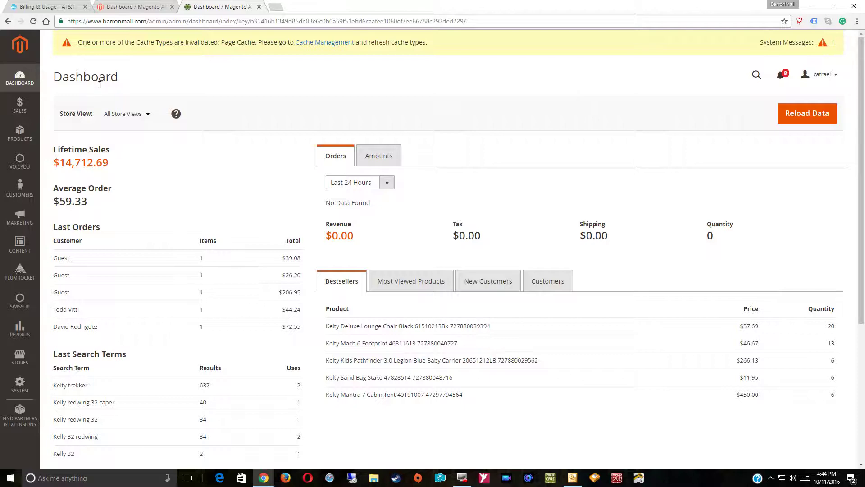
left_click(19, 131)
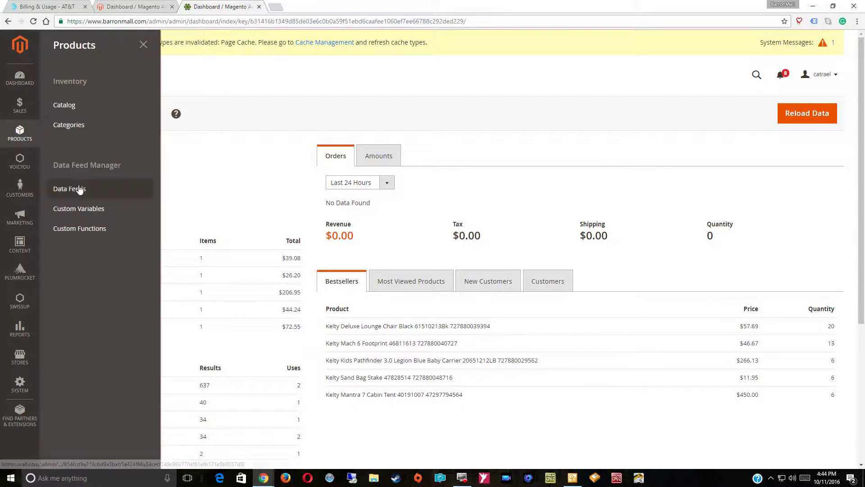
left_click(81, 110)
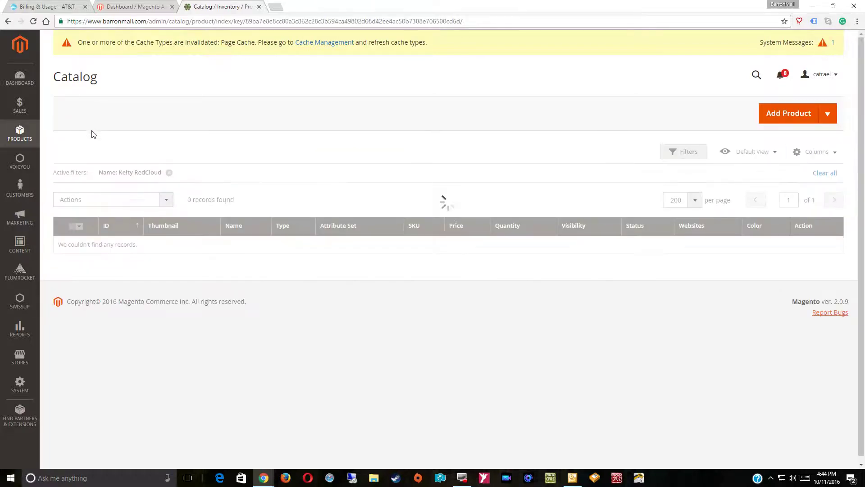
scroll(238, 198, "down", 7)
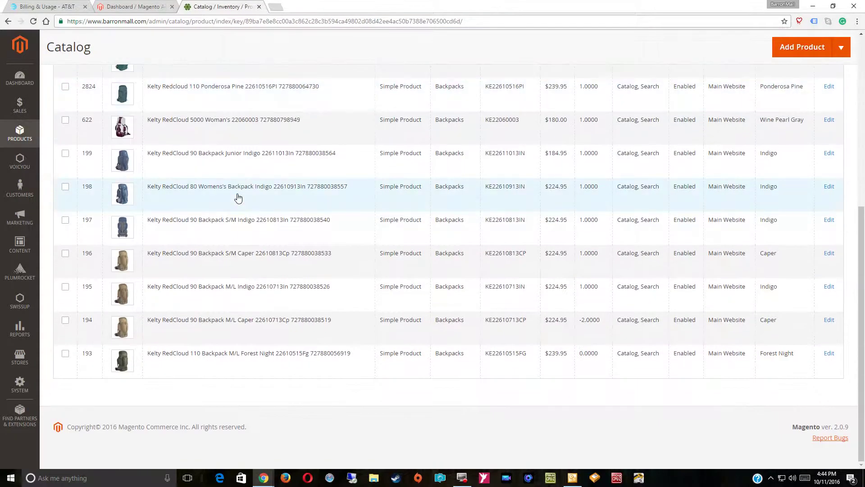
scroll(224, 323, "up", 3)
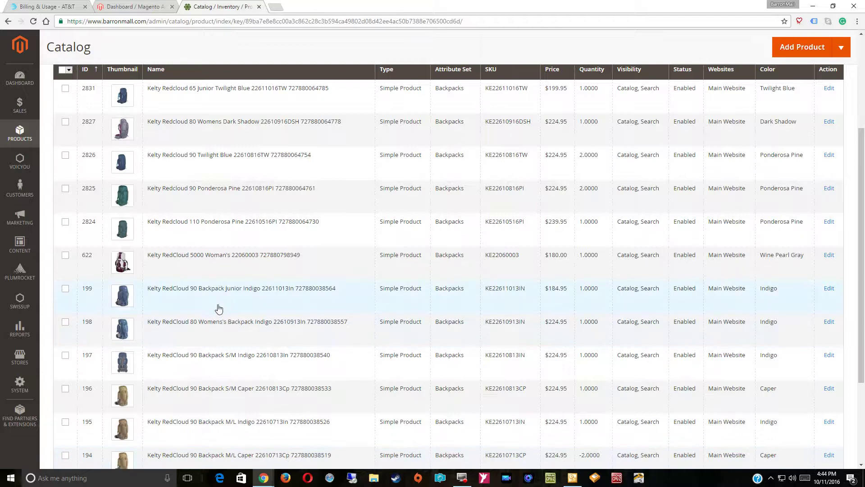
scroll(206, 289, "up", 1)
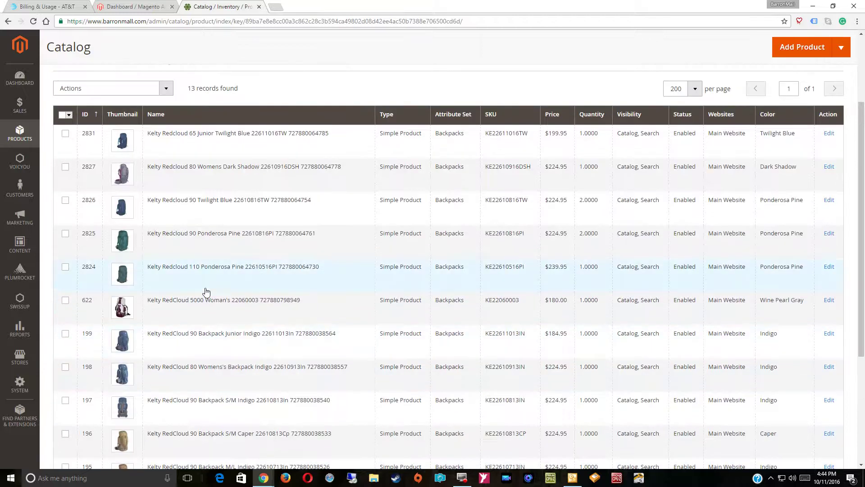
Step: Open the Kelty RedCloud 5000 Woman's product for editing and copy its full product name
left_click(829, 300)
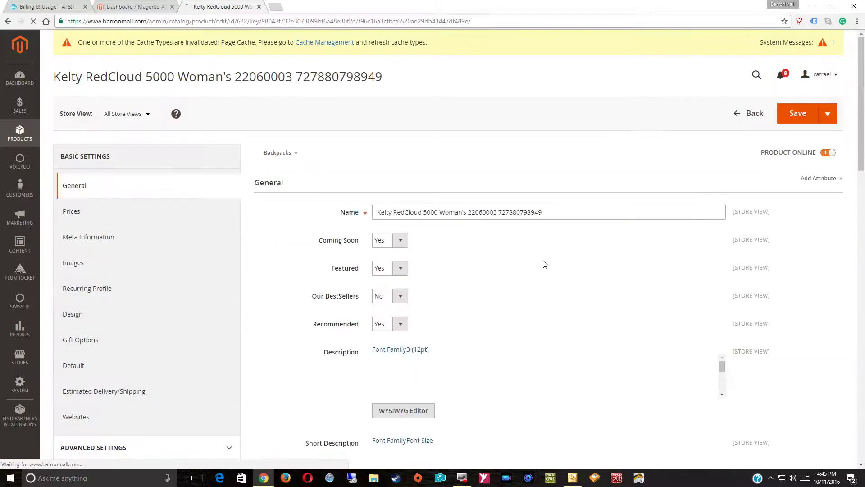
scroll(519, 284, "down", 1)
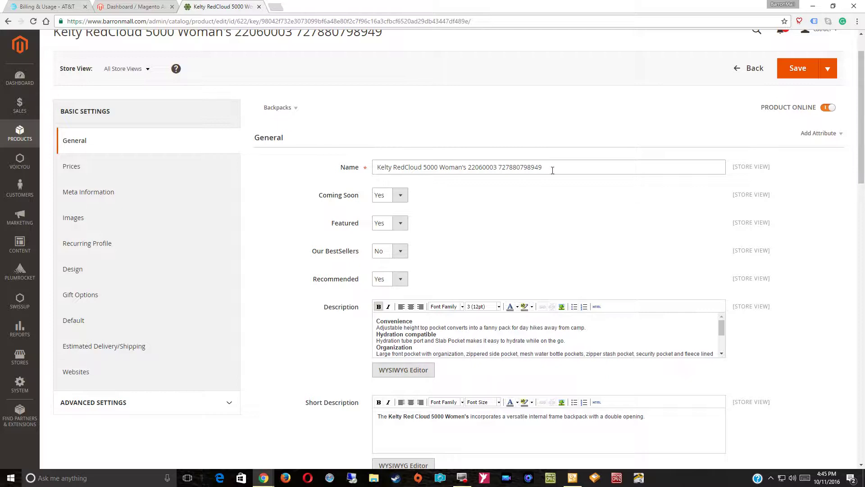
left_click_drag(551, 170, 335, 168)
right_click(444, 171)
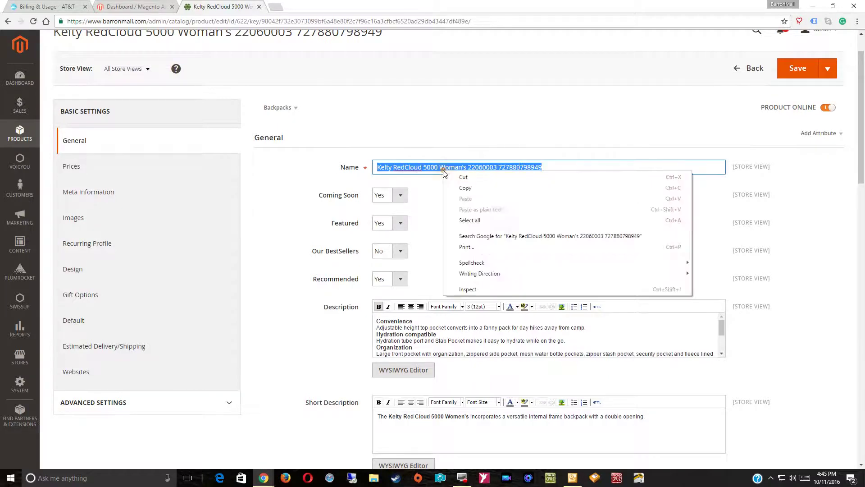
left_click(464, 188)
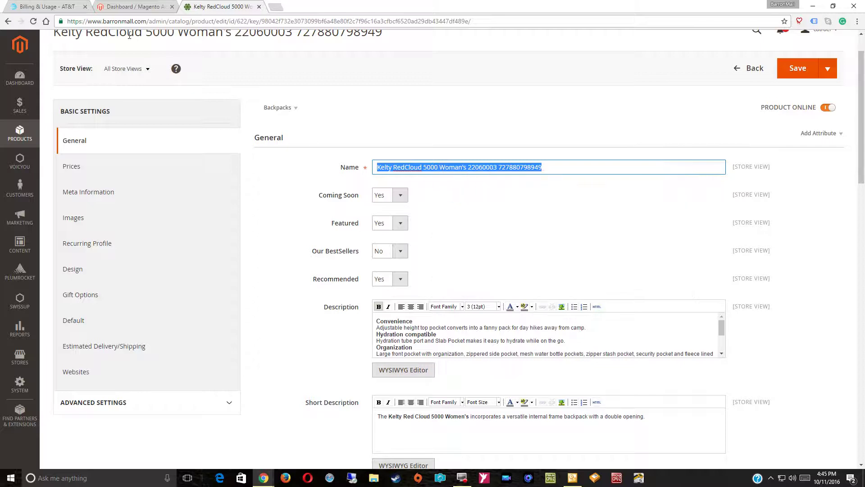
Step: In the local store's admin, go to the product catalog and start a new product
left_click(110, 8)
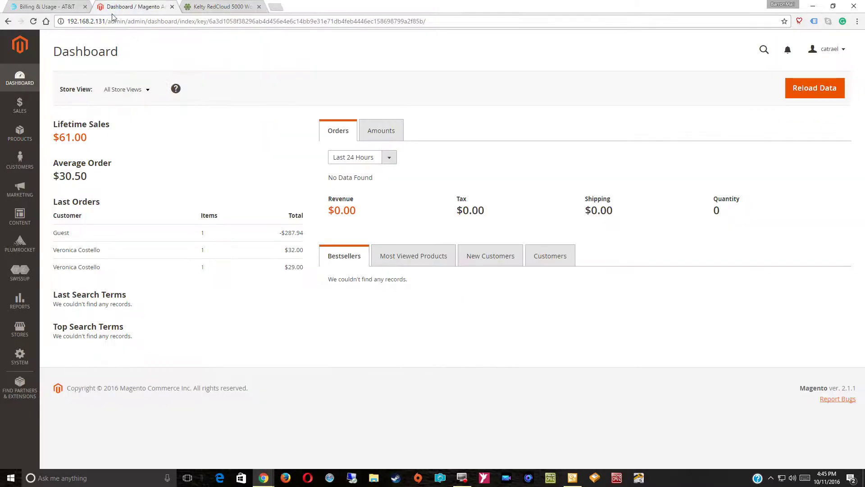
left_click(25, 131)
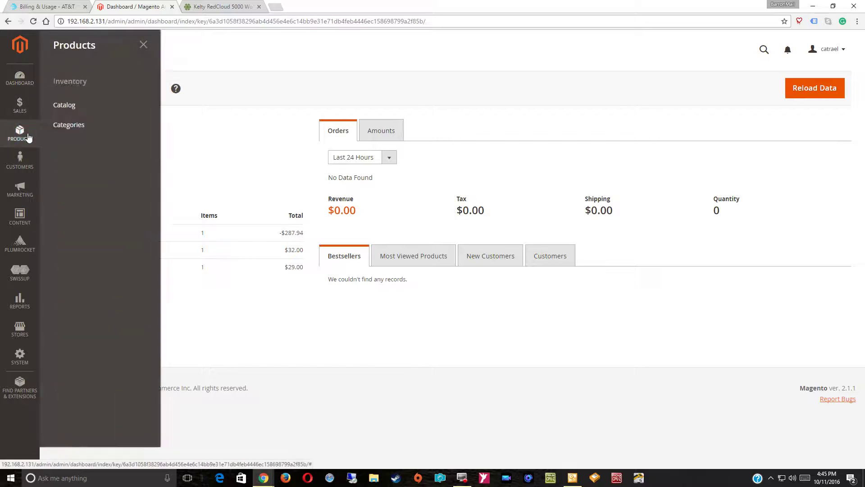
left_click(69, 108)
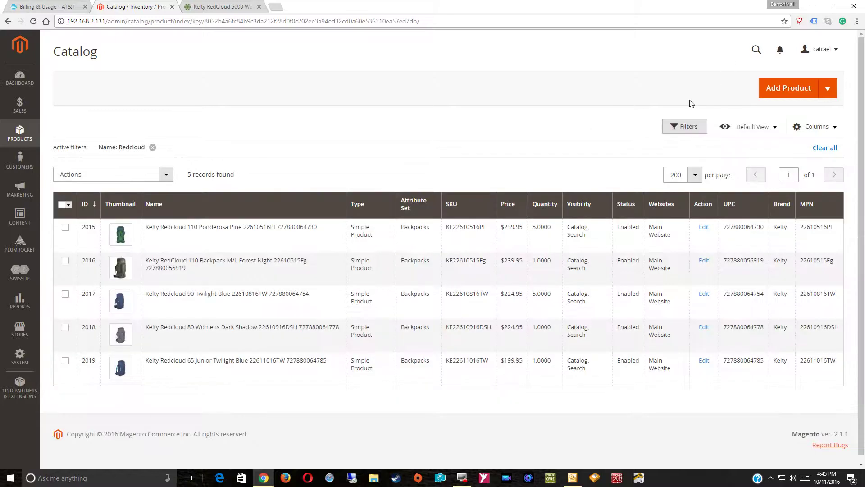
left_click(782, 89)
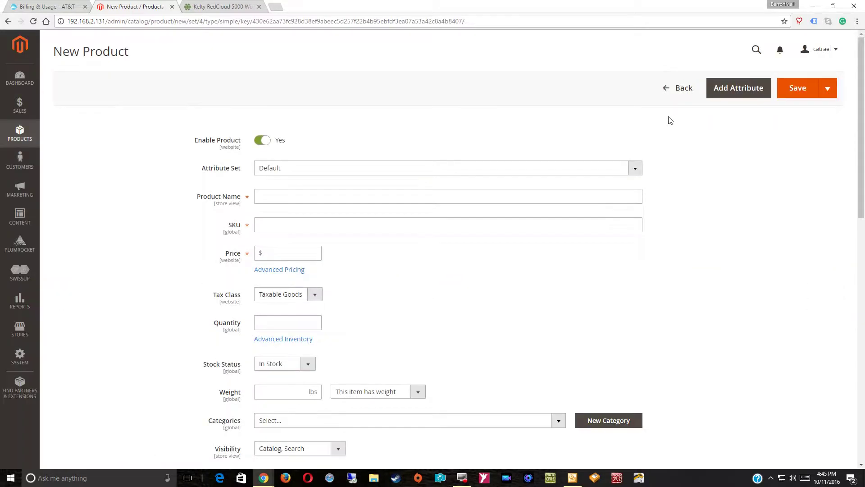
Step: Choose the Backpacks attribute set and paste the copied Kelty RedCloud name as Product Name
left_click(299, 170)
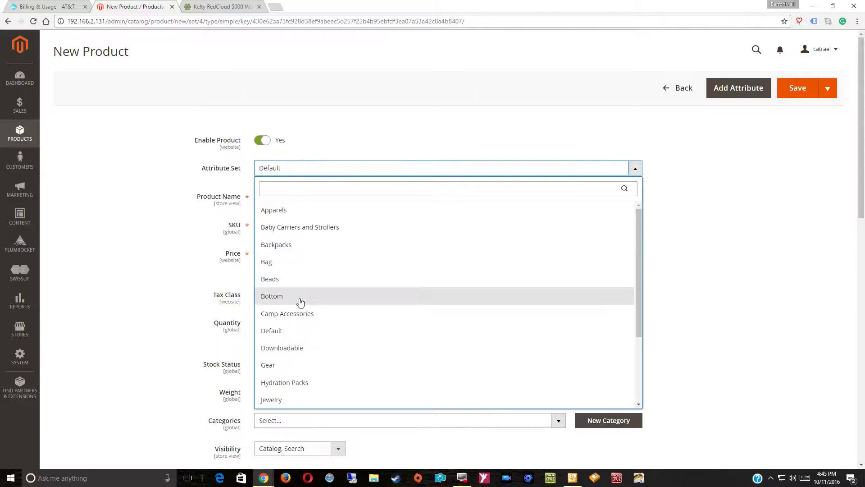
left_click(293, 245)
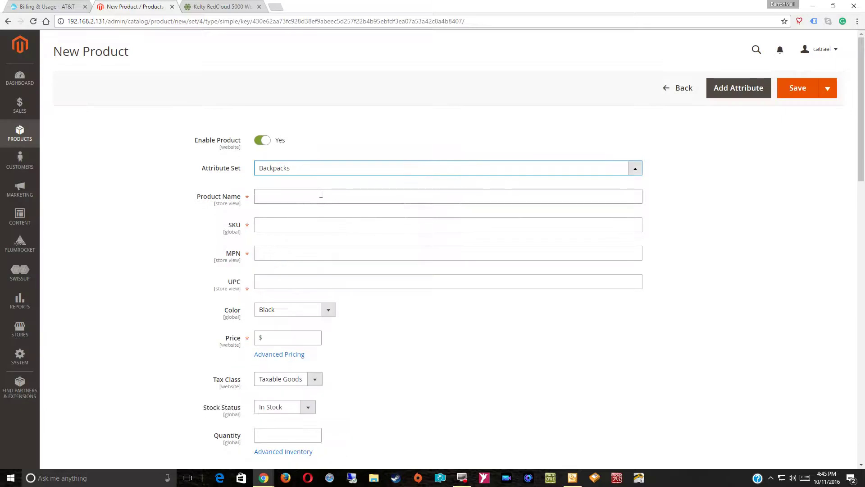
left_click(291, 198)
right_click(291, 199)
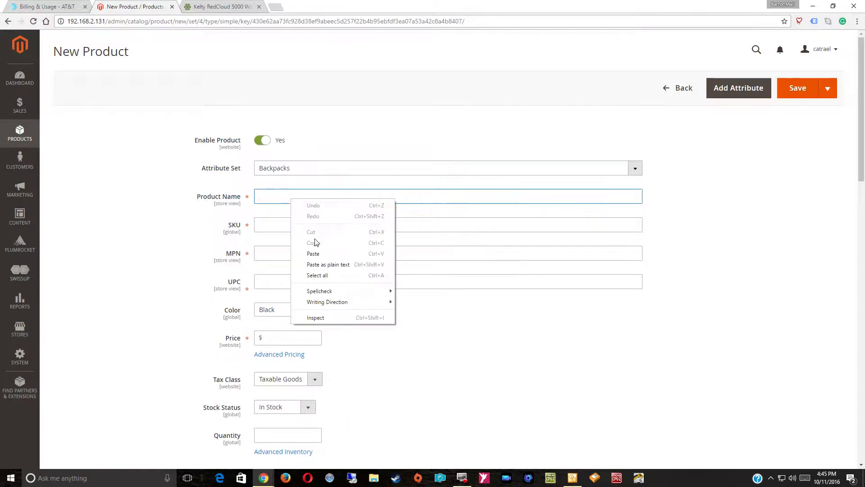
left_click(321, 255)
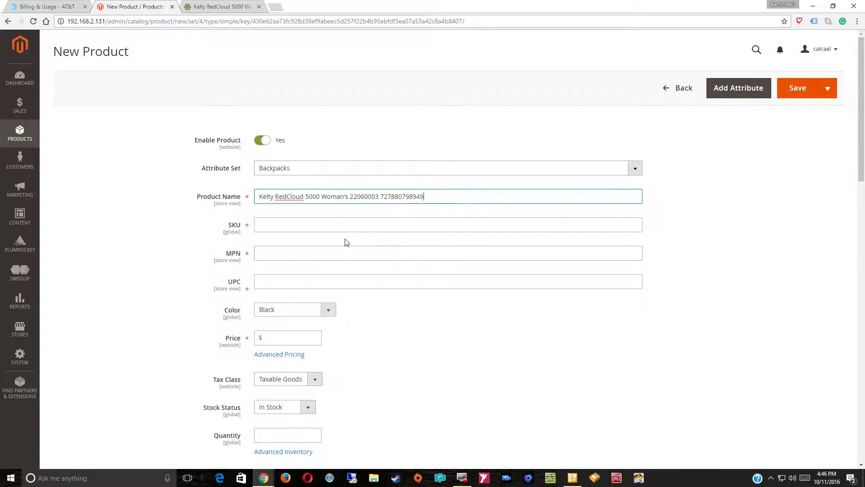
left_click(313, 228)
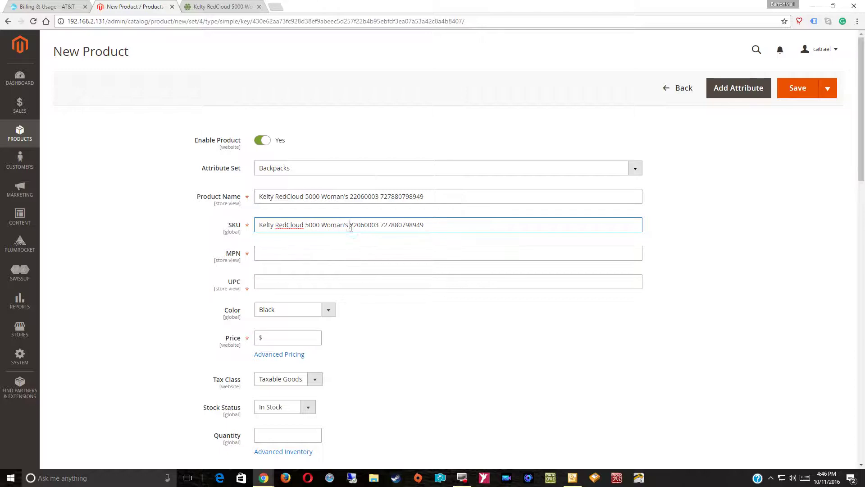
left_click_drag(351, 228, 212, 209)
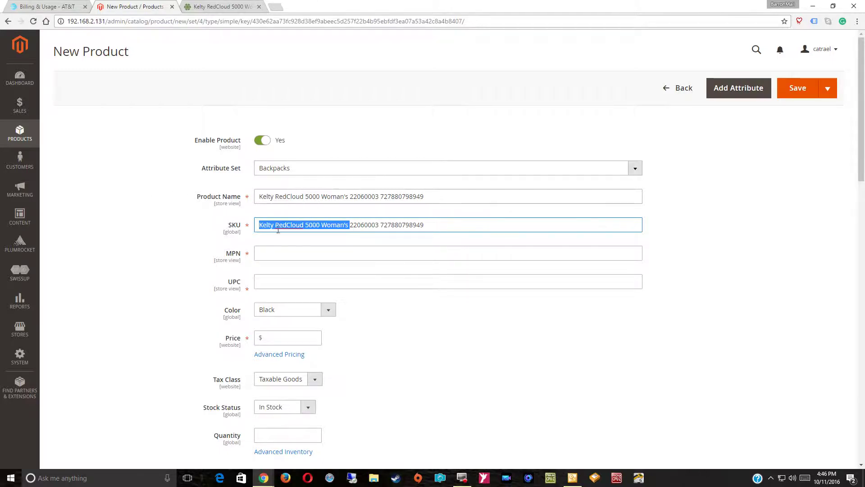
key("BackSpace")
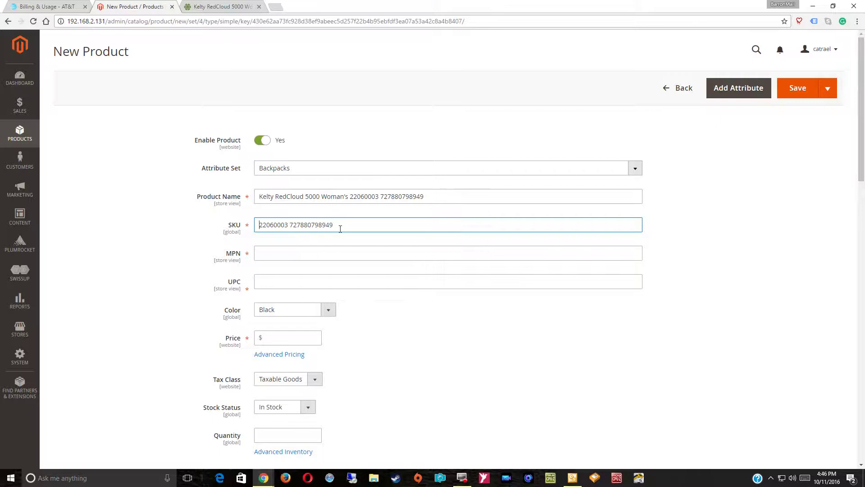
left_click_drag(340, 229, 290, 283)
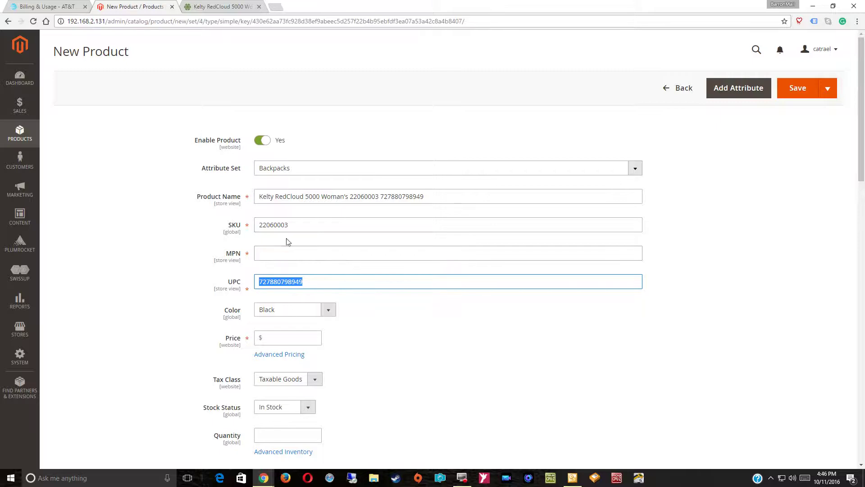
Step: Make the SKU read KE22060003 and copy its digits 22060003 into the MPN field
left_click(256, 225)
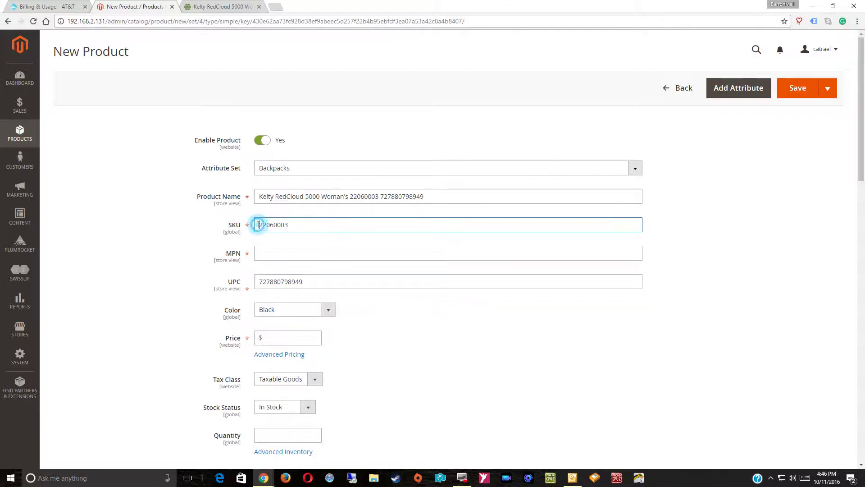
type("KE")
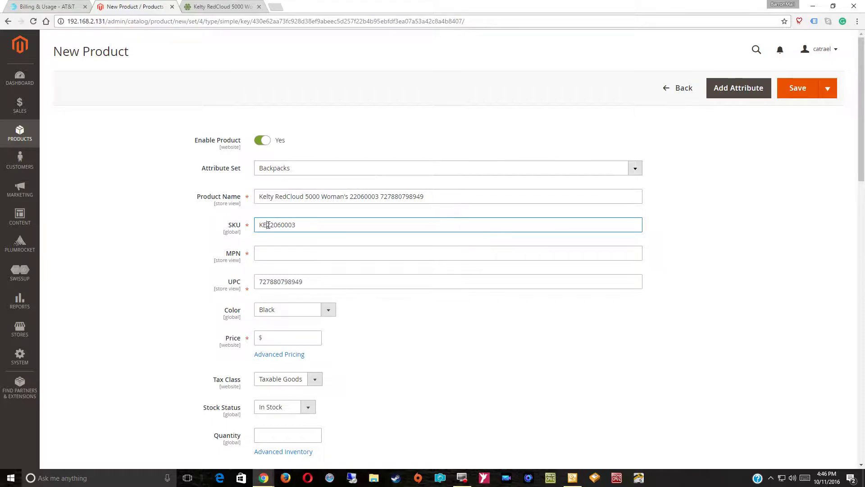
left_click_drag(268, 225, 302, 228)
right_click(279, 226)
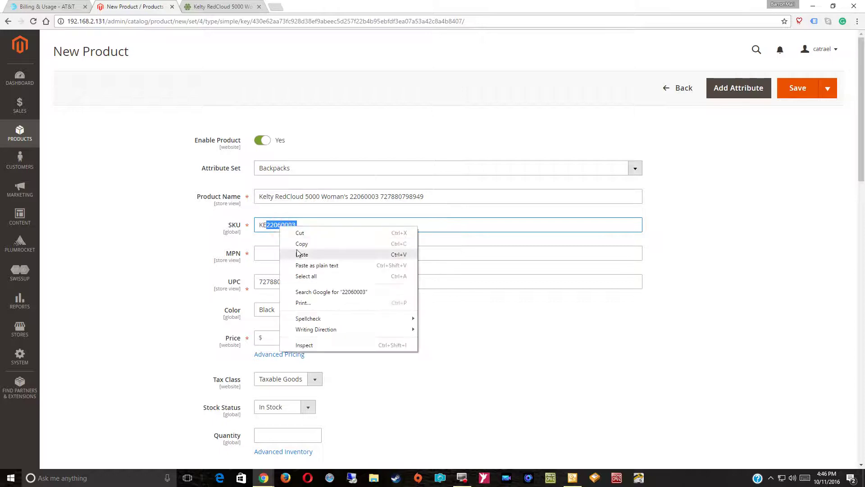
left_click(300, 243)
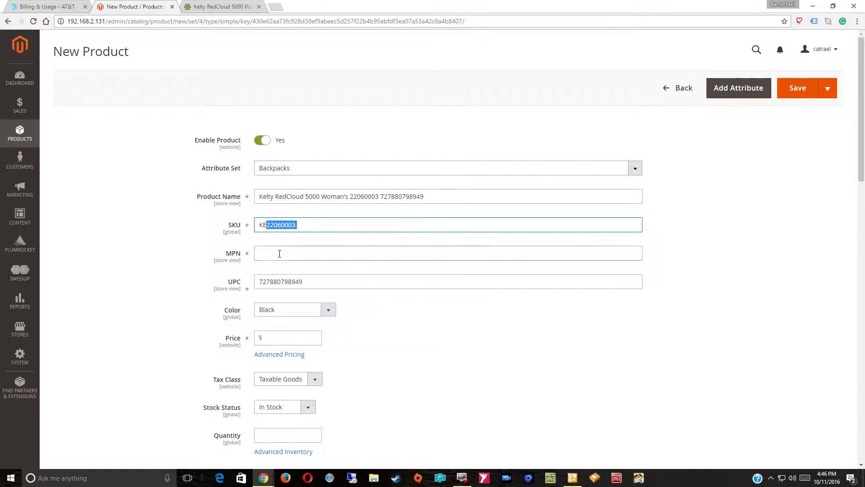
right_click(280, 256)
left_click(302, 309)
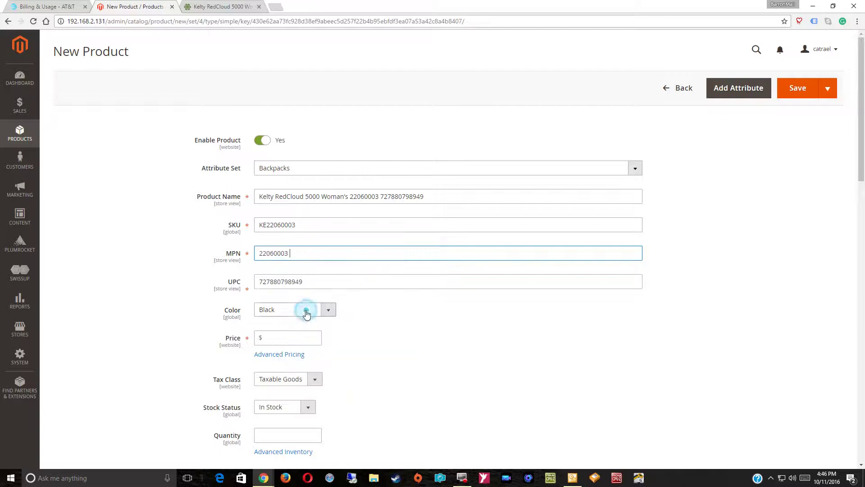
Step: Change the product Color from Black to White
left_click(328, 309)
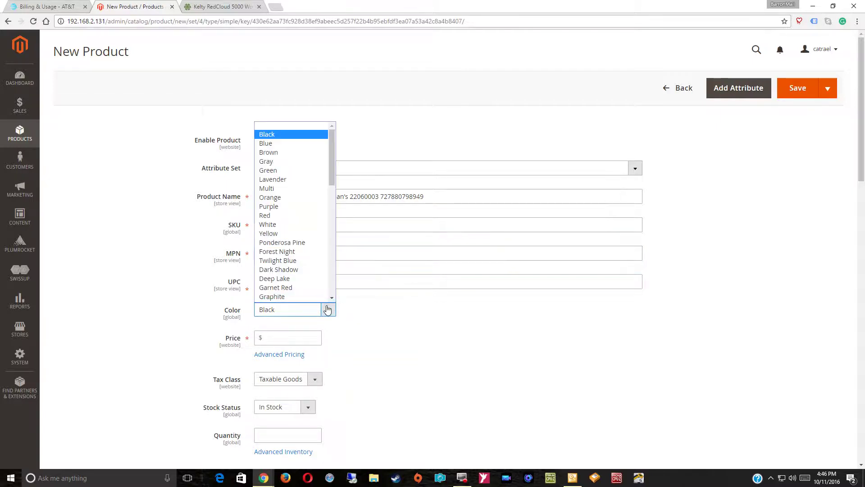
left_click_drag(332, 161, 331, 284)
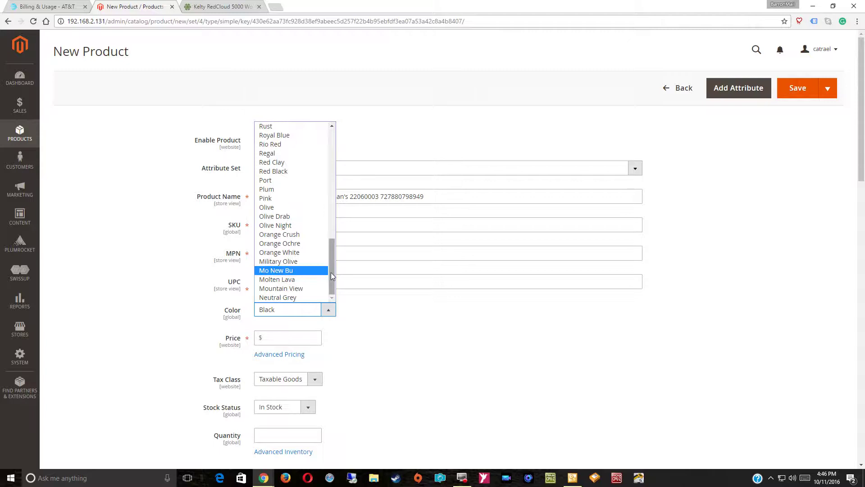
left_click_drag(331, 275, 322, 162)
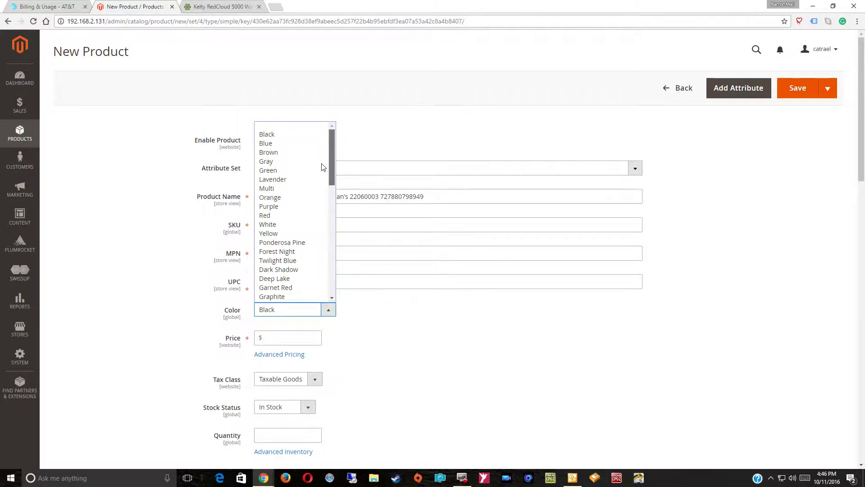
left_click(301, 224)
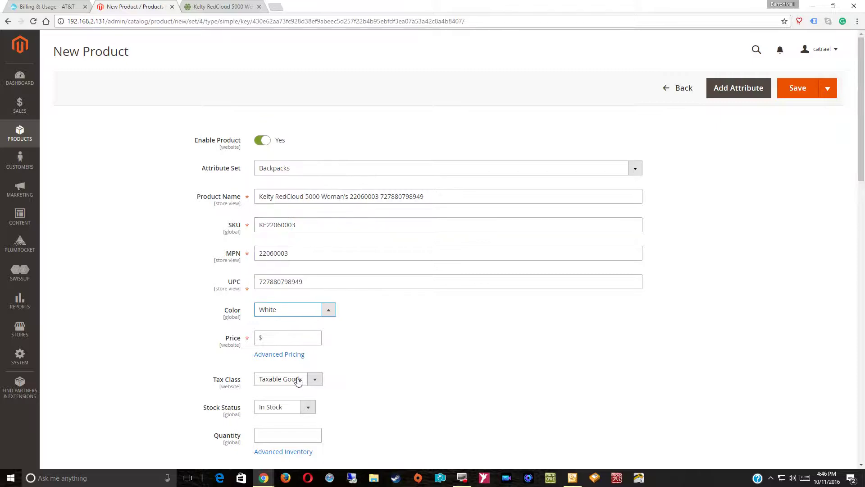
Step: Open the existing listing's Prices, then clear the wrongly pasted 22060003 from the new Price
left_click(217, 7)
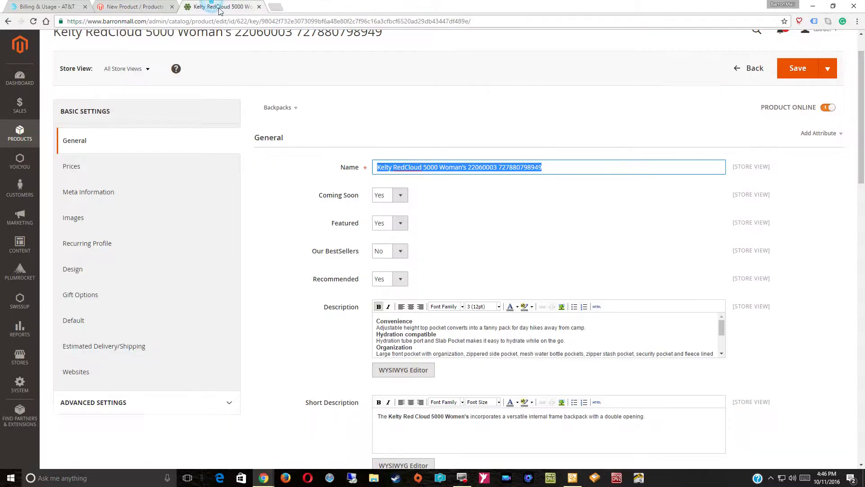
left_click(85, 170)
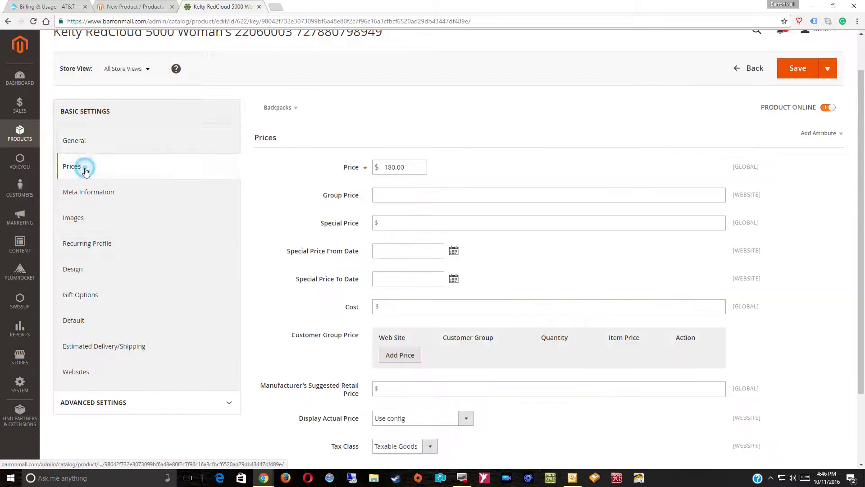
double_click(409, 167)
right_click(396, 170)
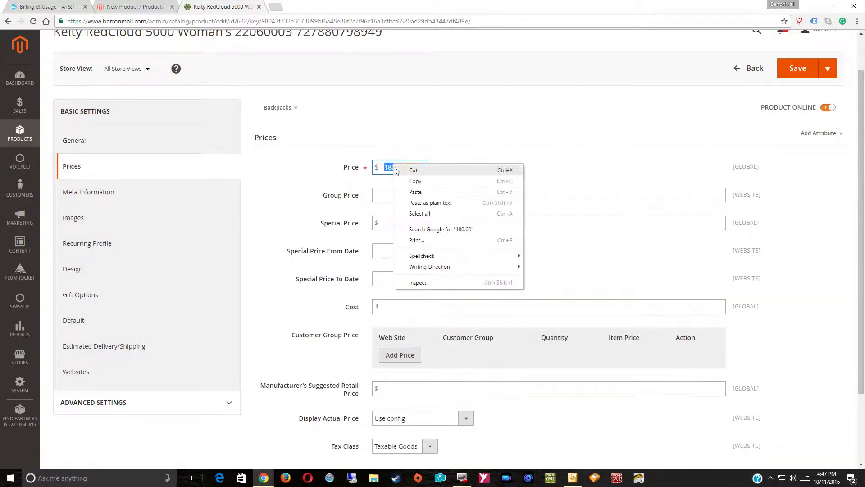
left_click(433, 191)
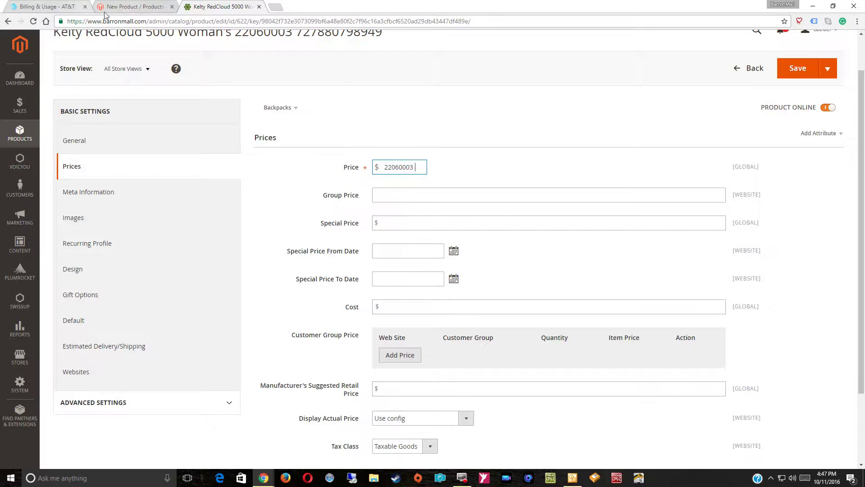
left_click(118, 7)
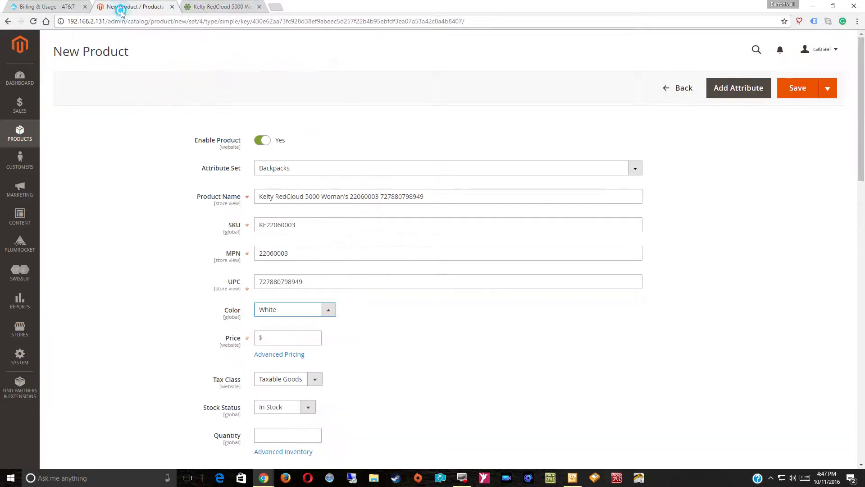
left_click(278, 337)
right_click(278, 337)
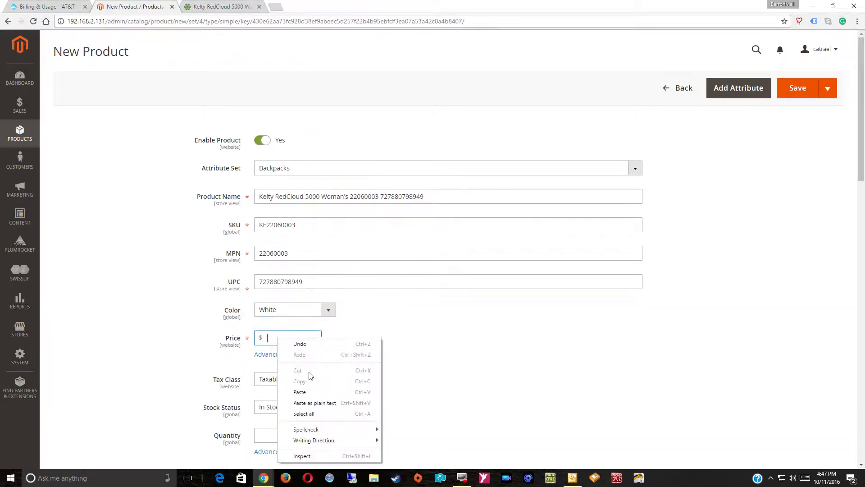
left_click(302, 392)
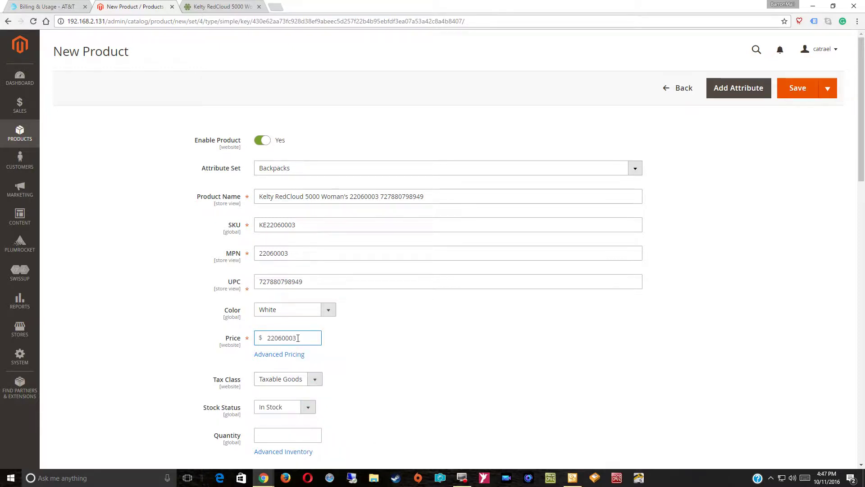
left_click_drag(298, 338, 179, 326)
key("BackSpace")
Step: Restore the existing price to 180.00, copy it, and paste 180.00 into the new product's Price
left_click(223, 6)
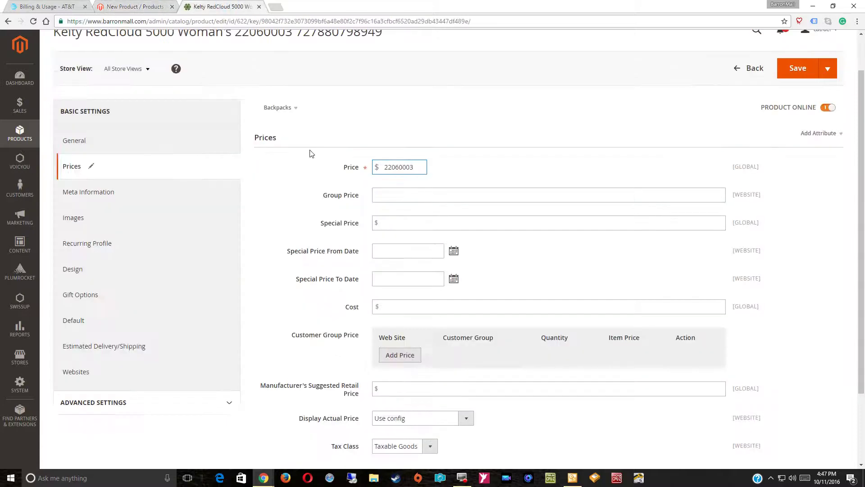
right_click(407, 167)
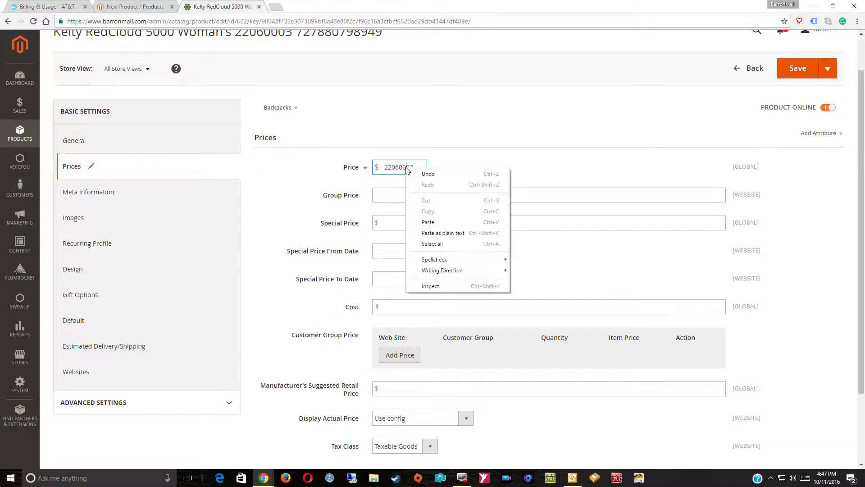
left_click(421, 173)
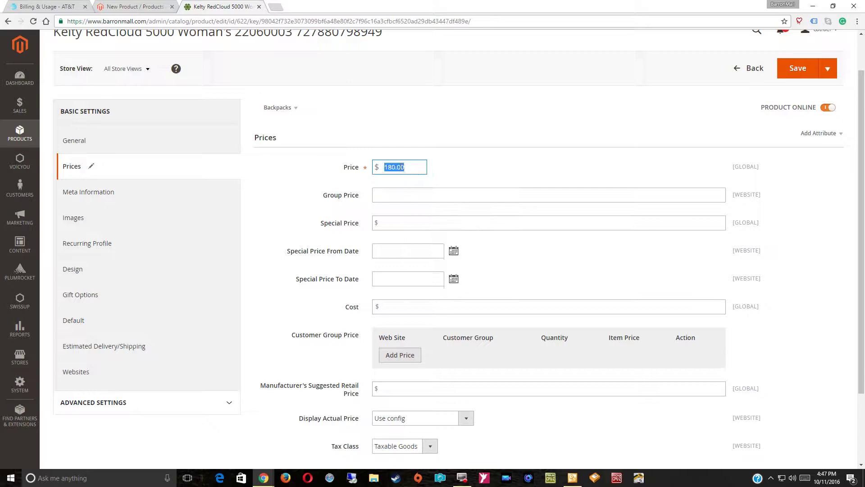
right_click(396, 167)
left_click(413, 185)
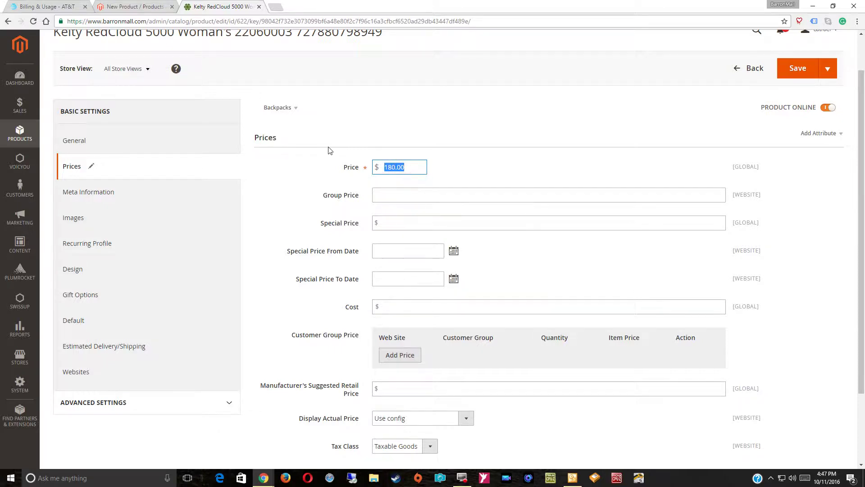
left_click(104, 4)
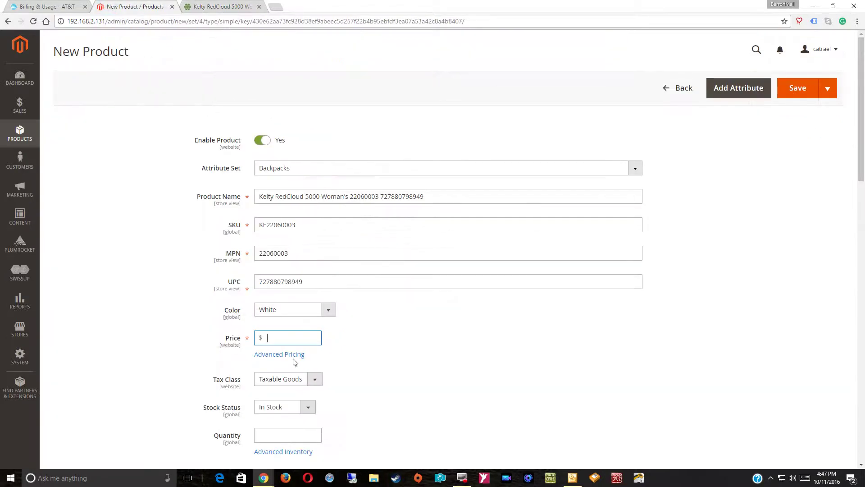
right_click(288, 339)
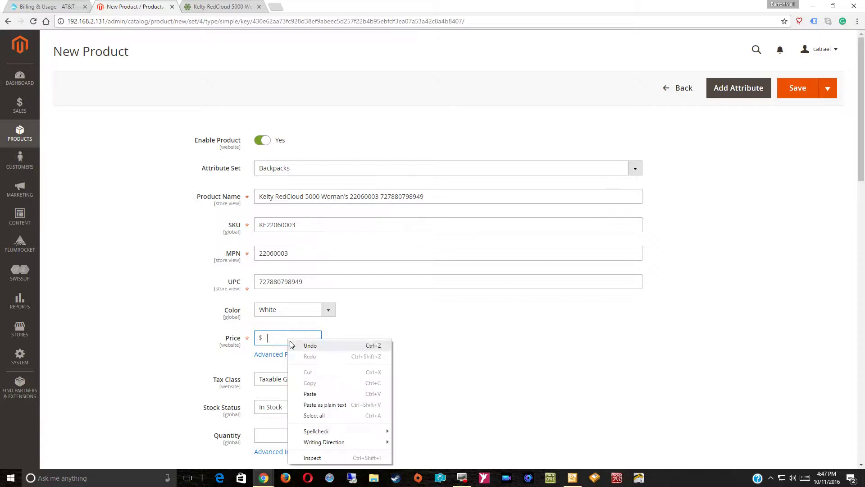
left_click(328, 393)
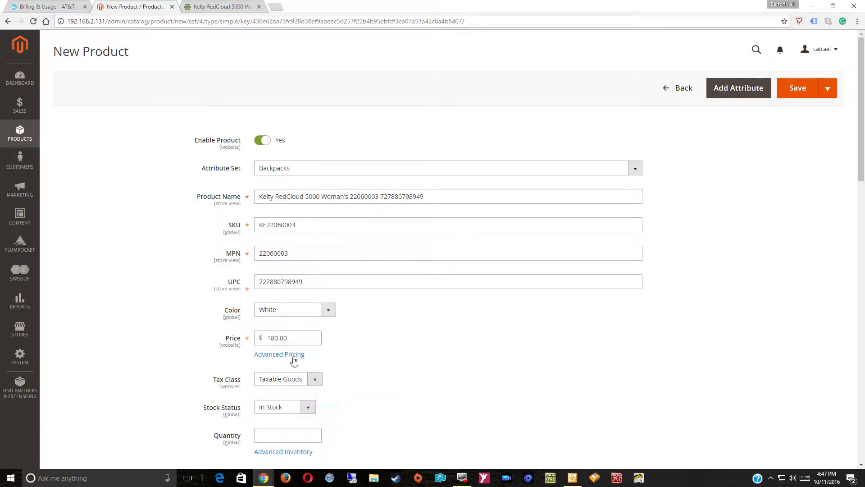
scroll(344, 373, "down", 4)
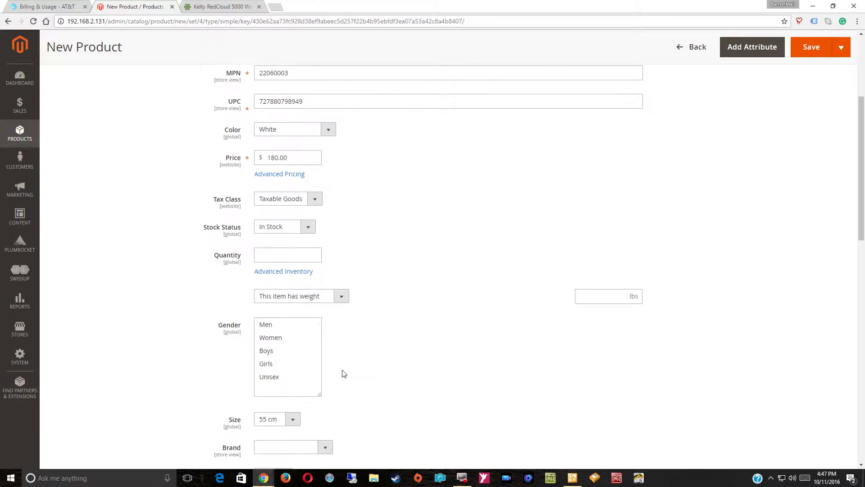
scroll(344, 373, "up", 3)
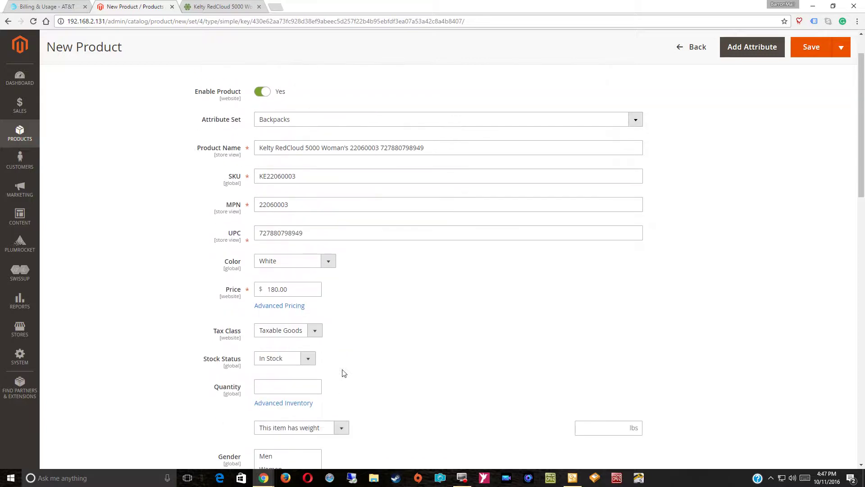
left_click(227, 10)
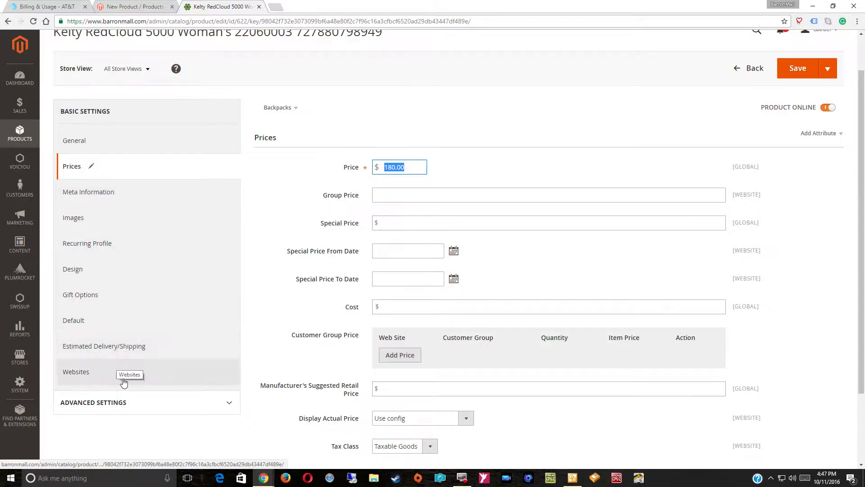
Step: Review the existing product's advanced settings and advanced inventory details
right_click(115, 401)
left_click(101, 400)
scroll(110, 392, "down", 4)
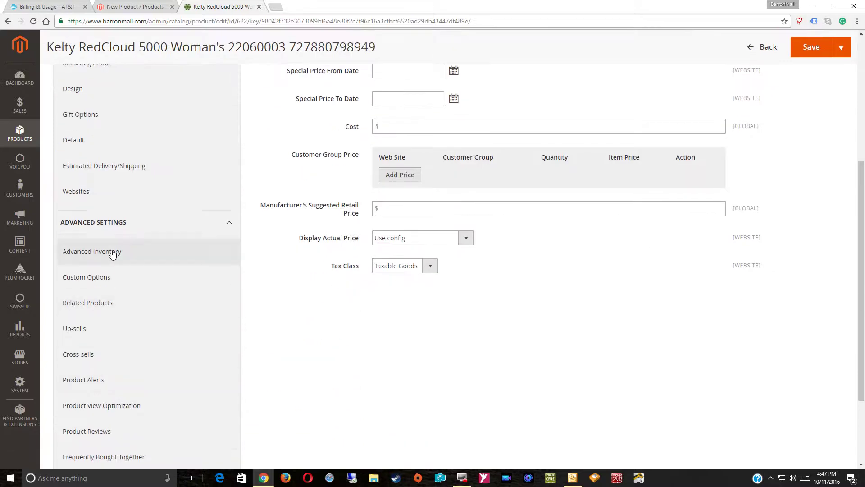
left_click(112, 251)
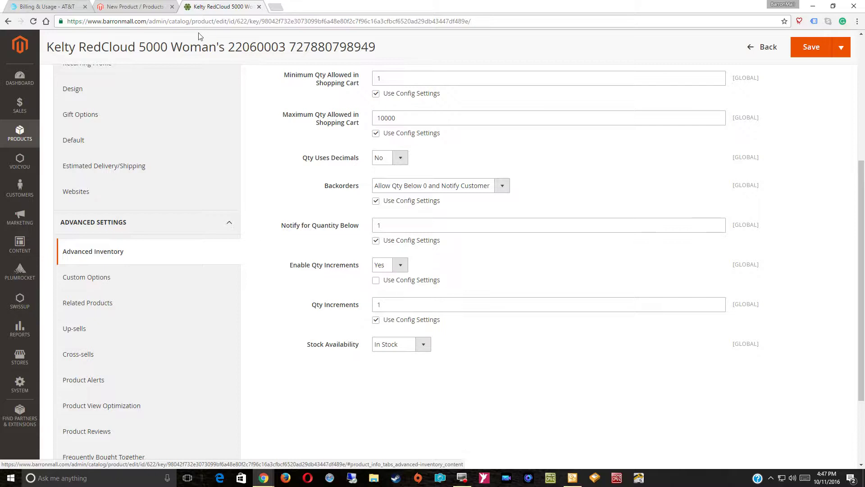
left_click(134, 8)
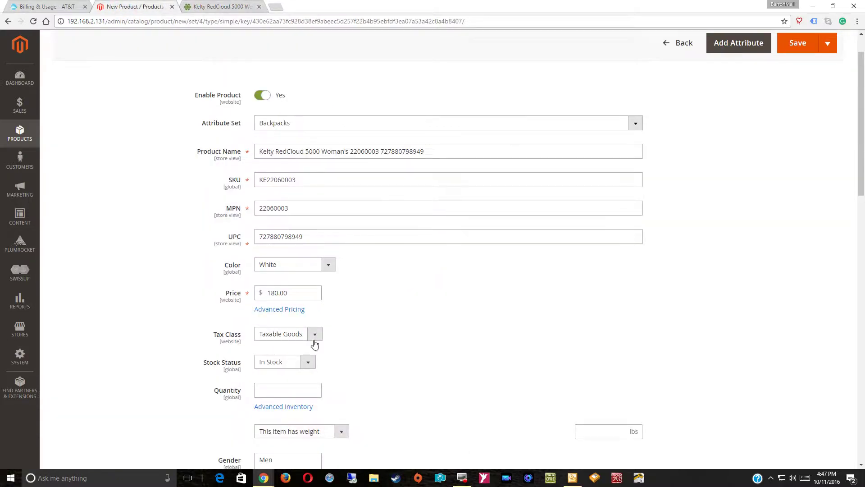
Step: On the new product, keep Size at 55 cm and set Gender to Women
scroll(316, 346, "down", 3)
left_click(276, 256)
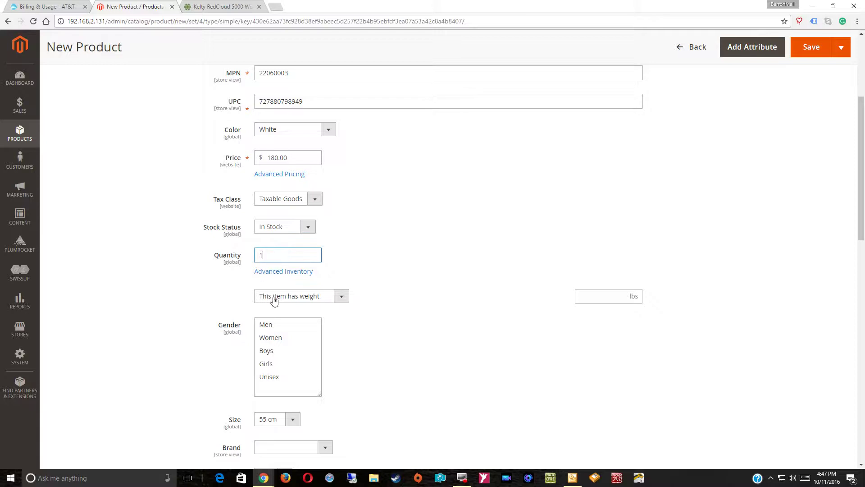
scroll(290, 344, "down", 3)
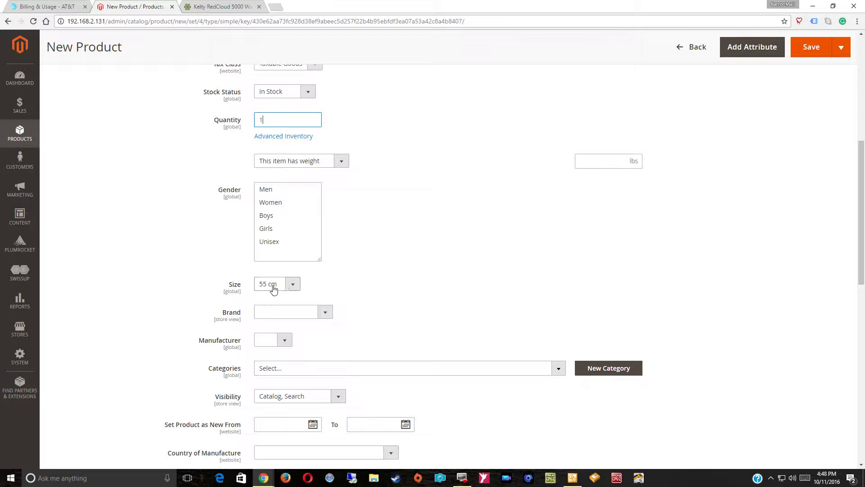
left_click(294, 286)
left_click(294, 285)
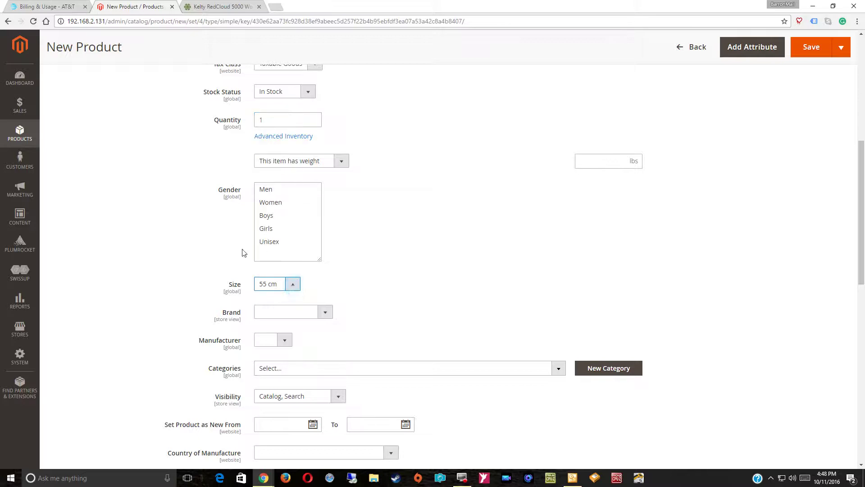
left_click(271, 203)
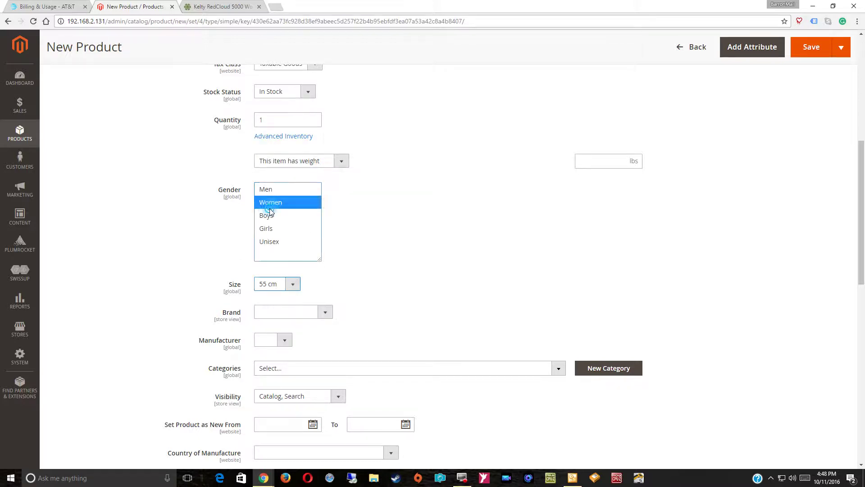
Step: Keep the item marked as having weight and enter 5 lbs as its weight
left_click(335, 162)
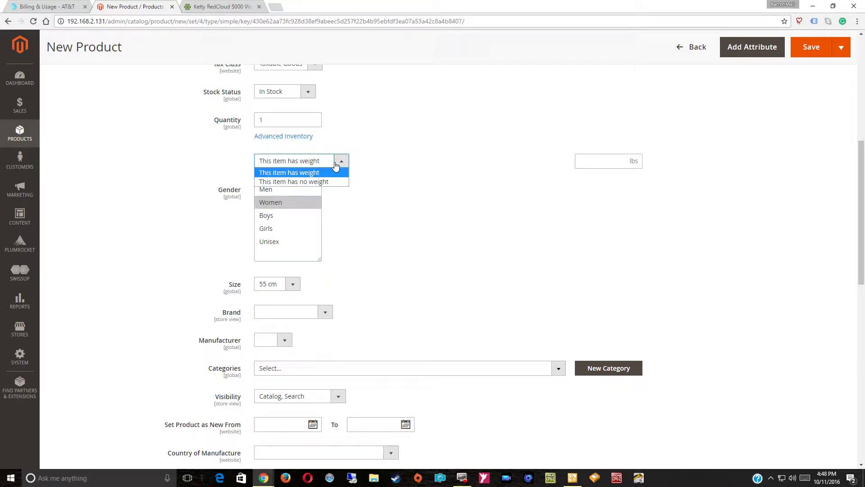
left_click(336, 163)
left_click(582, 162)
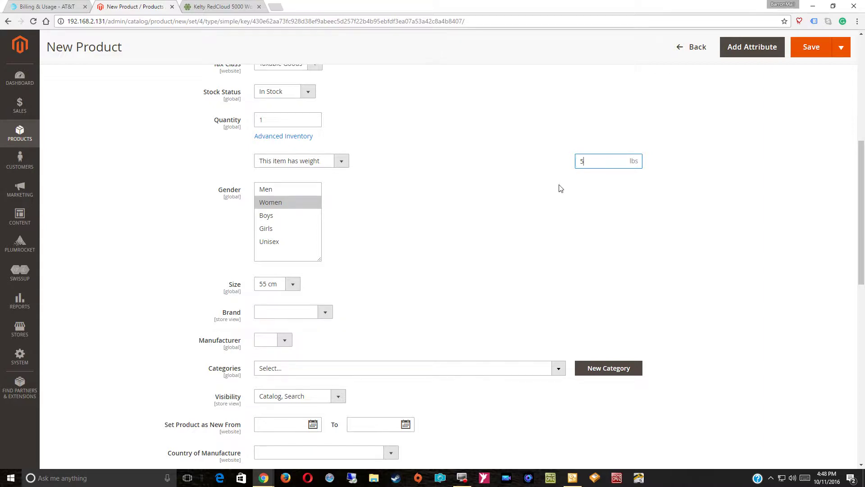
scroll(456, 135, "up", 7)
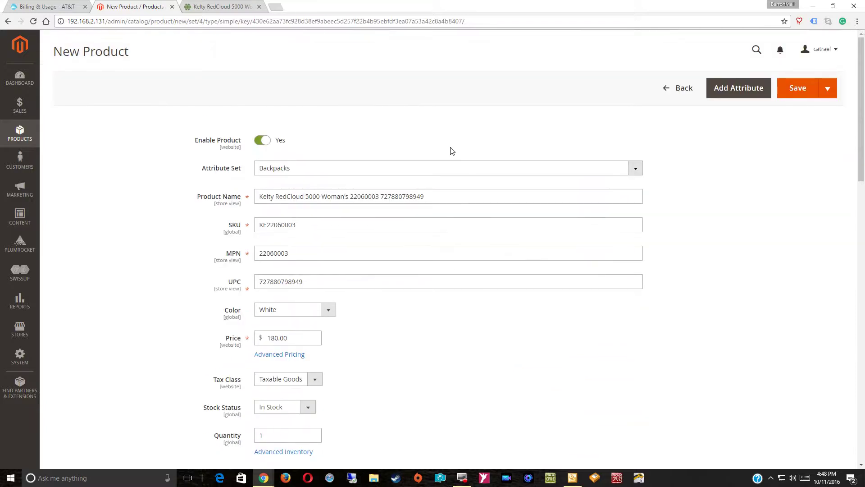
Step: Copy the full Description text from the existing Kelty listing's General section
left_click(189, 4)
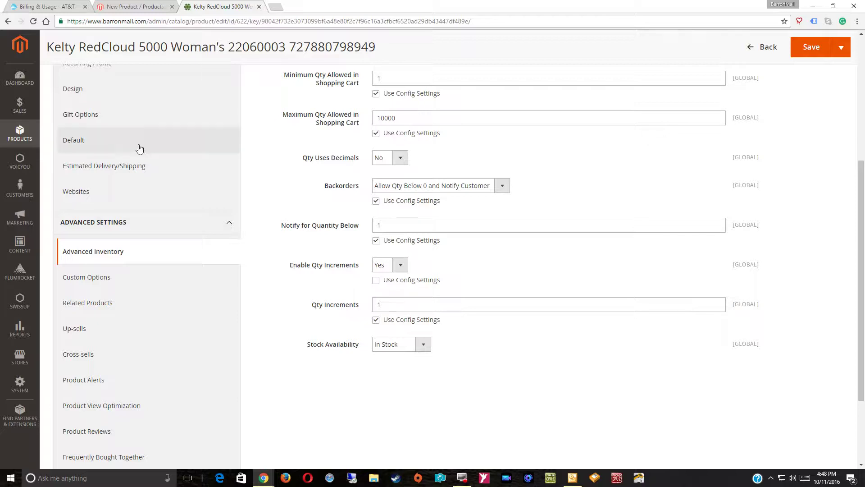
scroll(136, 138, "up", 4)
left_click(112, 142)
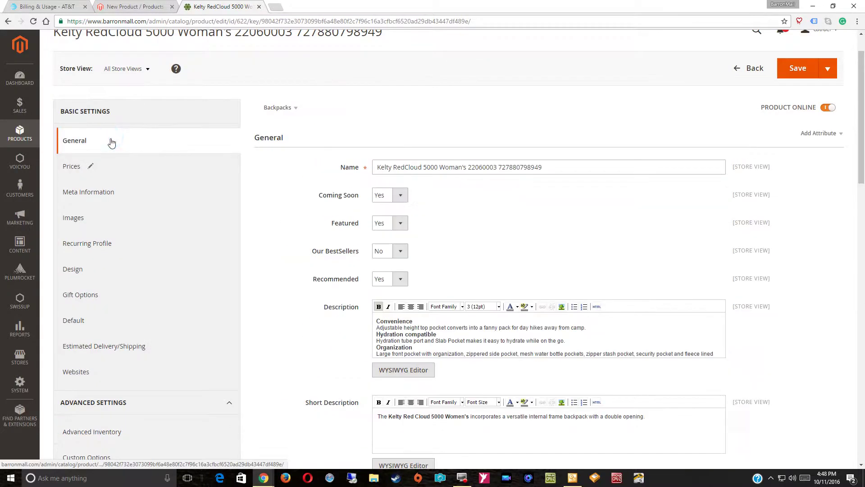
scroll(407, 233, "down", 3)
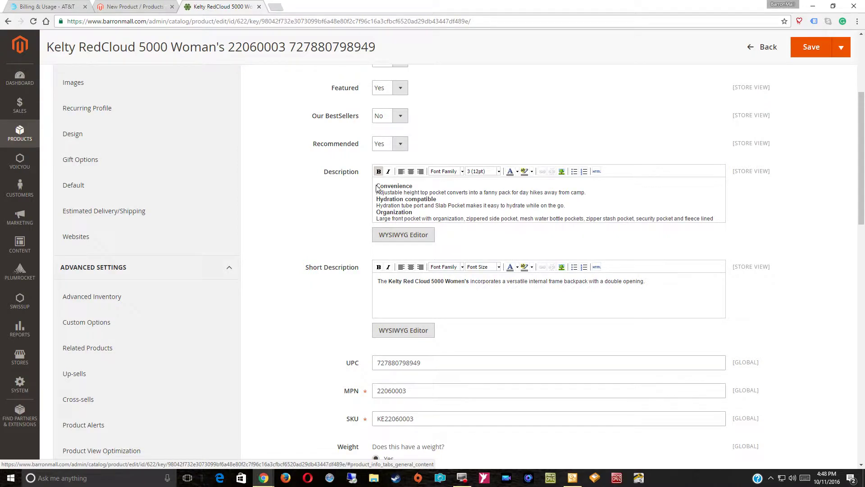
left_click_drag(377, 185, 693, 215)
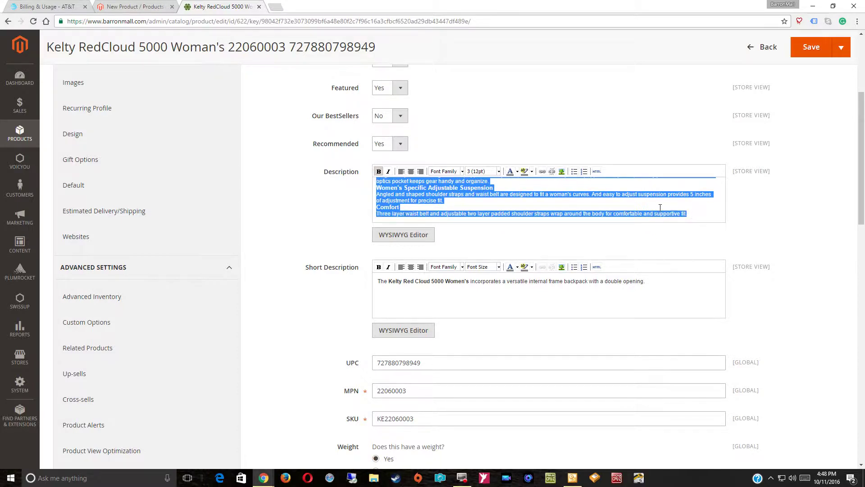
right_click(596, 196)
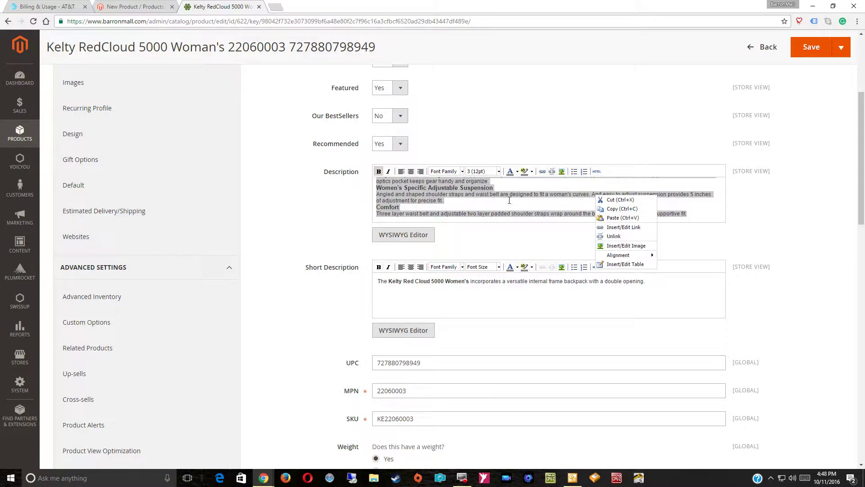
left_click(615, 209)
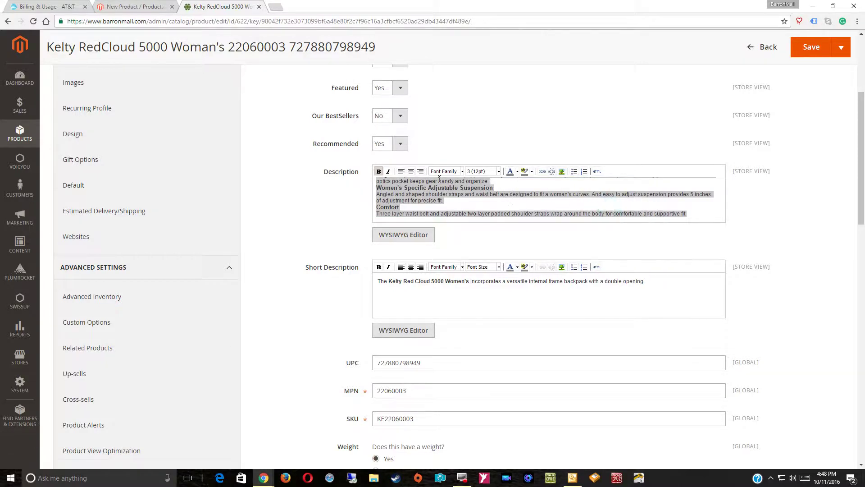
Step: Paste the Convenience, Hydration compatible, Organization and Comfort text into the new product's Description
left_click(109, 10)
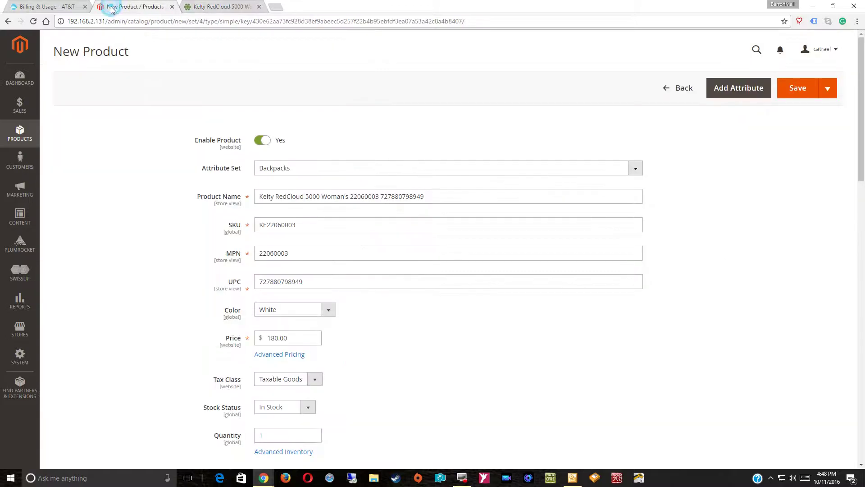
scroll(323, 248, "down", 2)
scroll(322, 250, "down", 2)
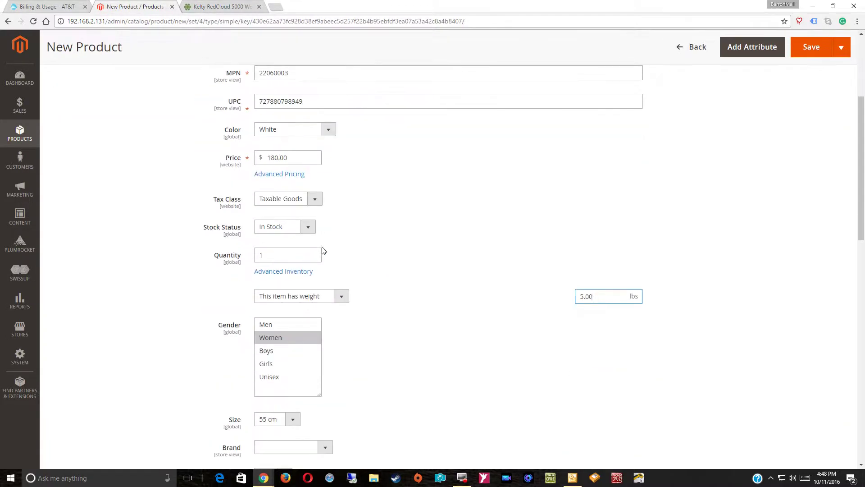
scroll(322, 247, "down", 5)
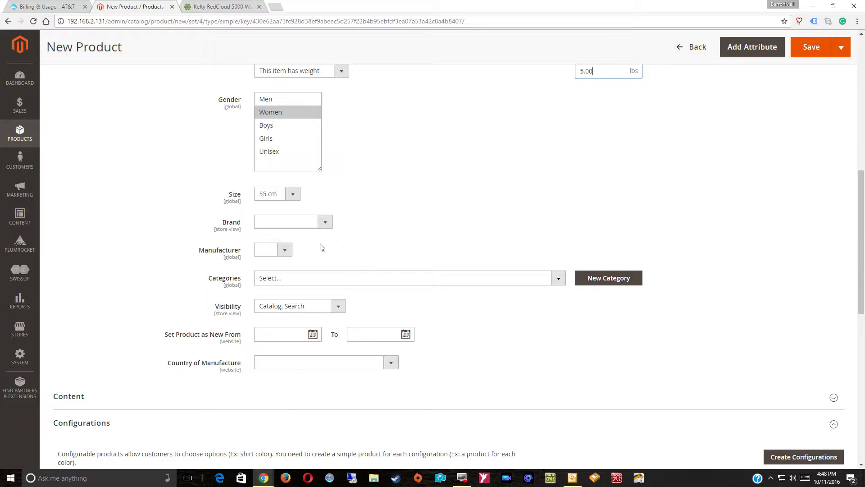
scroll(323, 247, "down", 3)
left_click(68, 217)
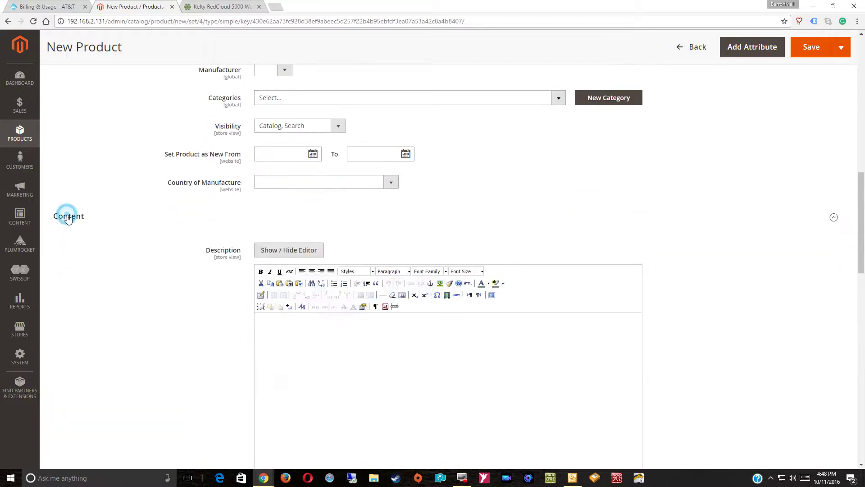
left_click(265, 314)
scroll(276, 274, "down", 3)
left_click(281, 201)
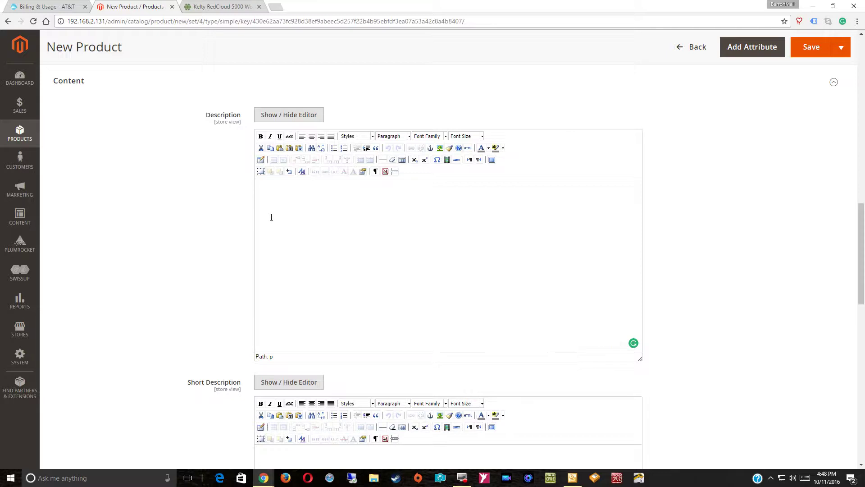
type("Convenience Adjustable height top pocket converts into a fanny pack for day hikes away from camp. Hydration compatible Hydration tube port and Slab Pocket makes it easy to hydrate while on the go. Organization Large front pocket with organization, zippered side pocket, mesh water bottle pockets, zipper stash pocket, security pocket and fleece lined optics pocket keeps gear handy and organize. Women's Specific Adjustable Suspension Angled and shaped shoulder straps and waist belt are designed to fit a woman's curves. And easy to adjust suspension provides 5 inches of adjustment for precise fit. Comfort Three layer waist belt and adjustable two layer padded shoulder straps wrap around the body for comfortable and supportive fit.")
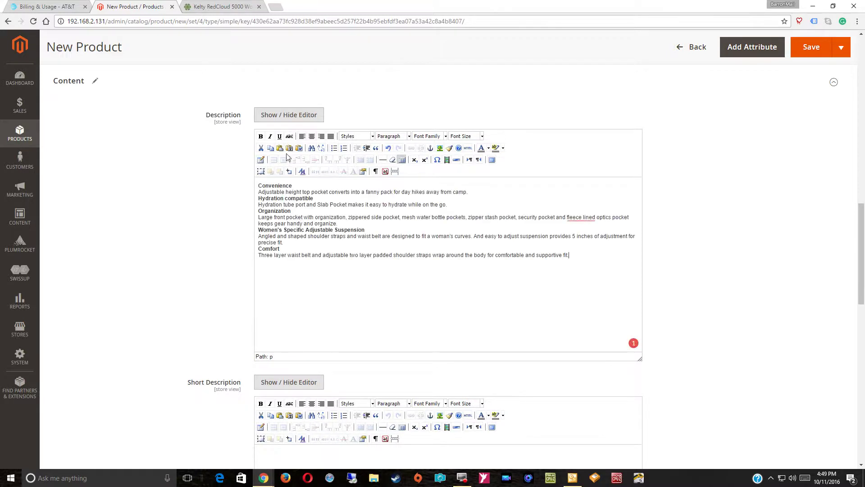
left_click(223, 6)
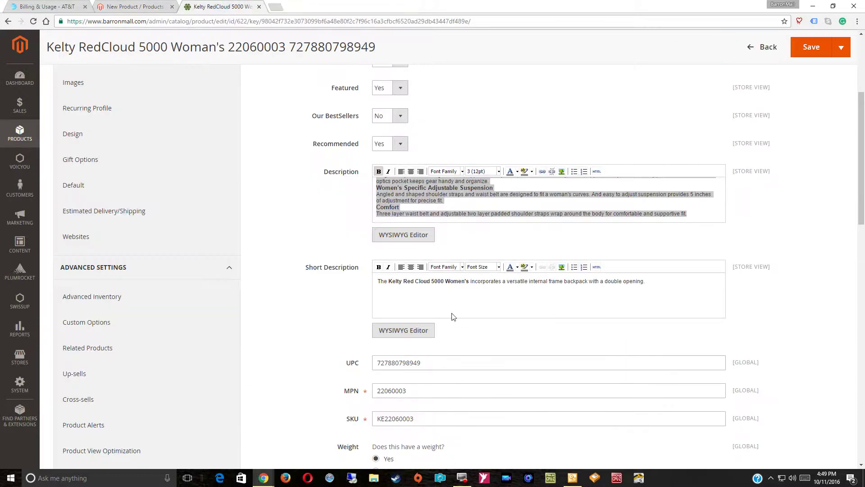
Step: Copy the Kelty listing's double-opening internal-frame backpack sentence into the new Short Description
left_click_drag(645, 284, 357, 293)
key("ctrl+c")
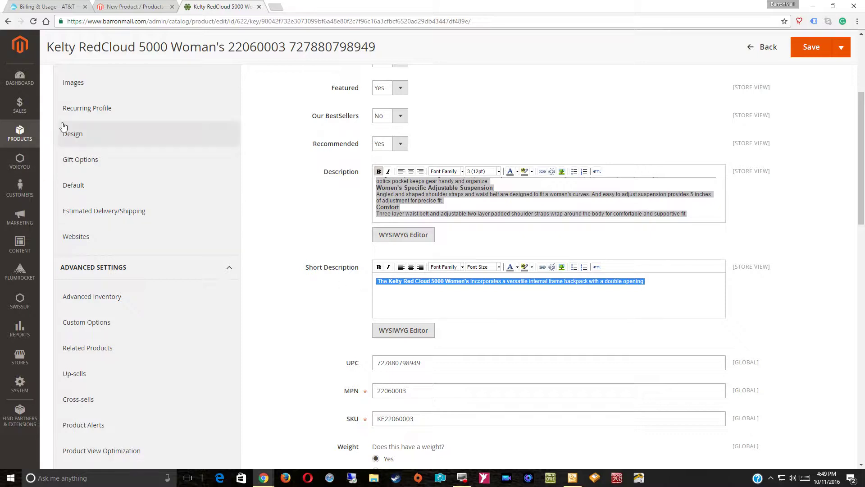
key("ctrl+shift+Tab")
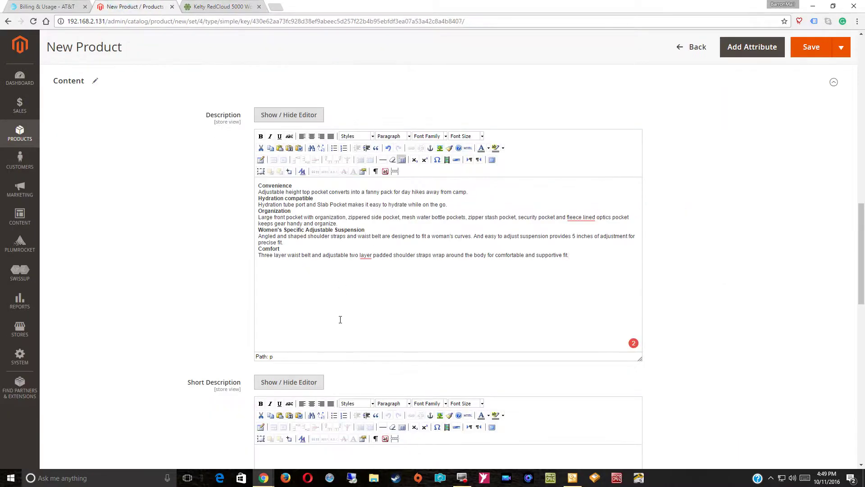
scroll(340, 320, "down", 5)
left_click(298, 258)
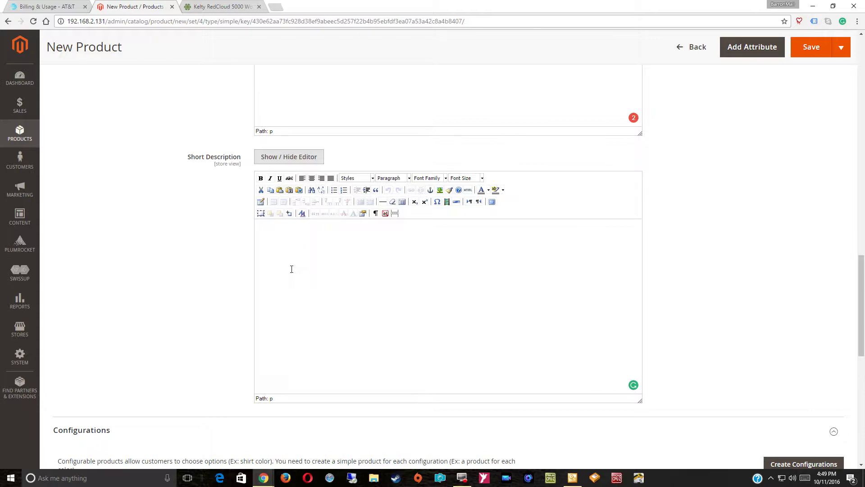
key("ctrl+v")
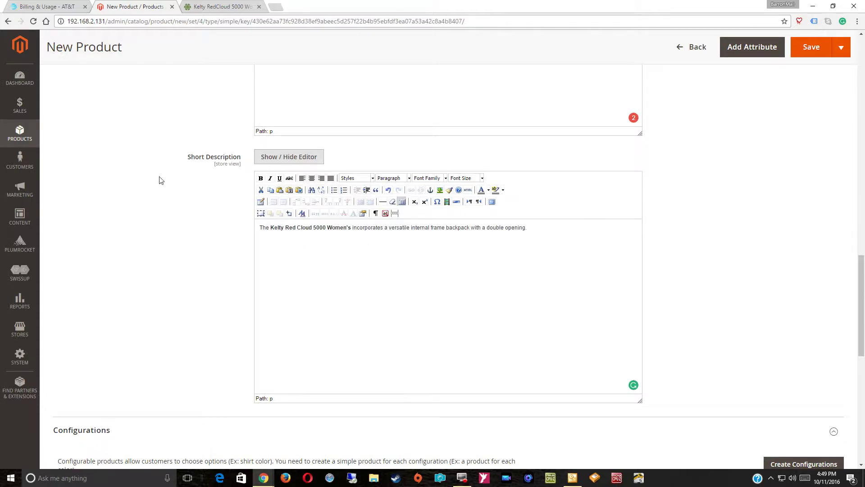
scroll(161, 181, "up", 15)
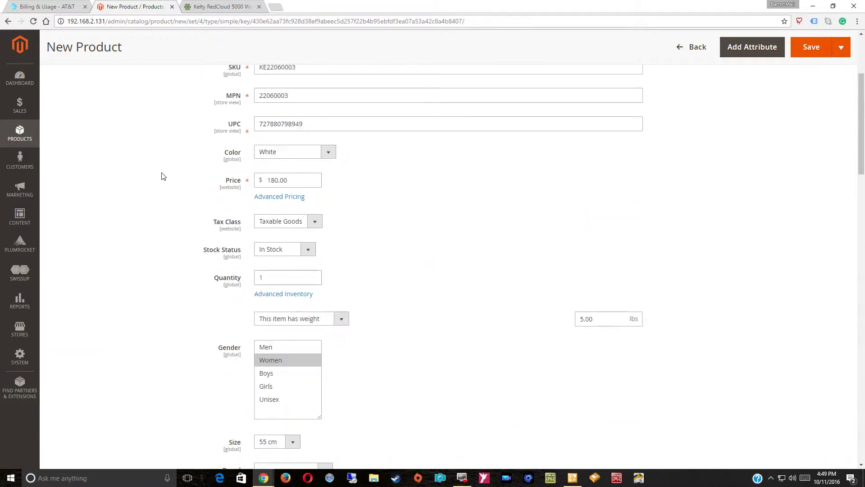
scroll(163, 176, "up", 4)
scroll(164, 186, "down", 15)
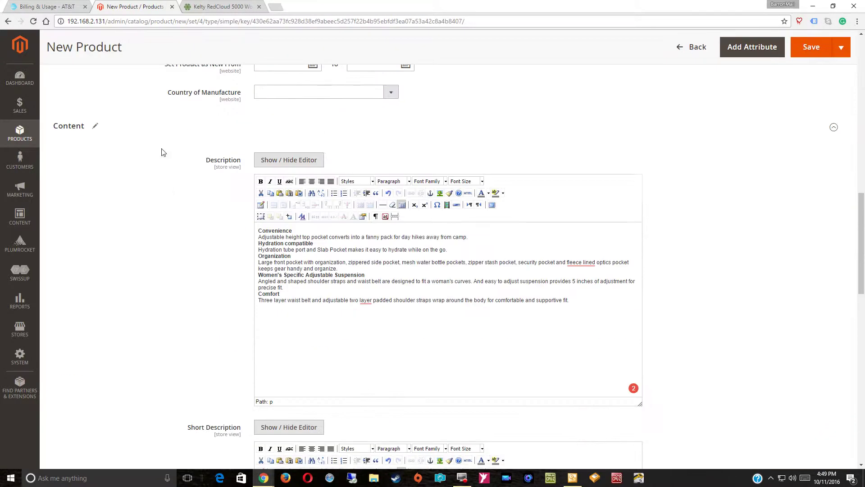
scroll(191, 271, "down", 13)
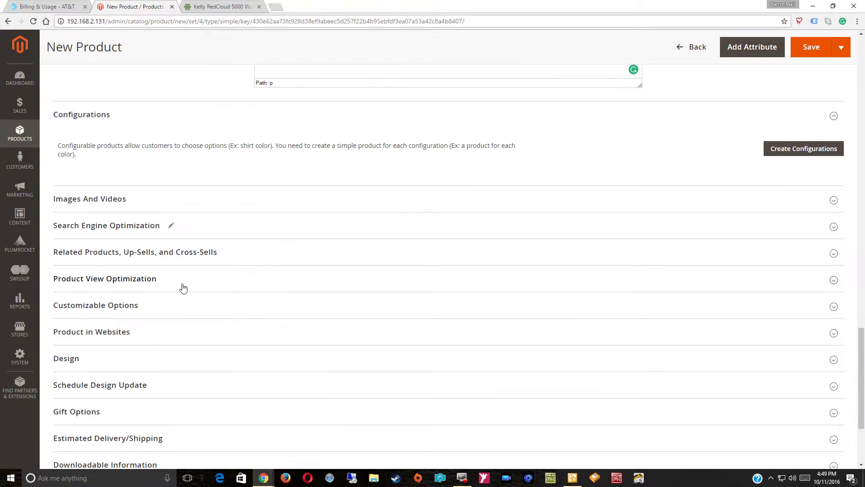
Step: In Search Engine Optimization, replace the generated Meta Description with the short copied sentence
left_click(116, 226)
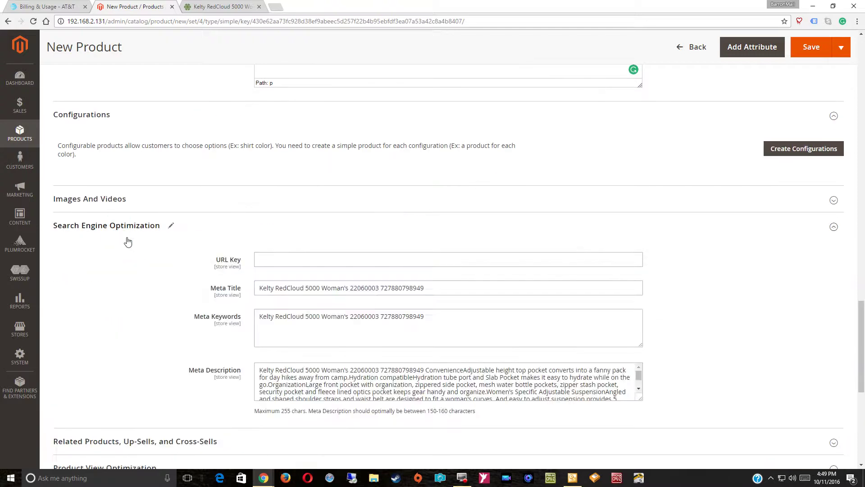
left_click(344, 338)
left_click(325, 369)
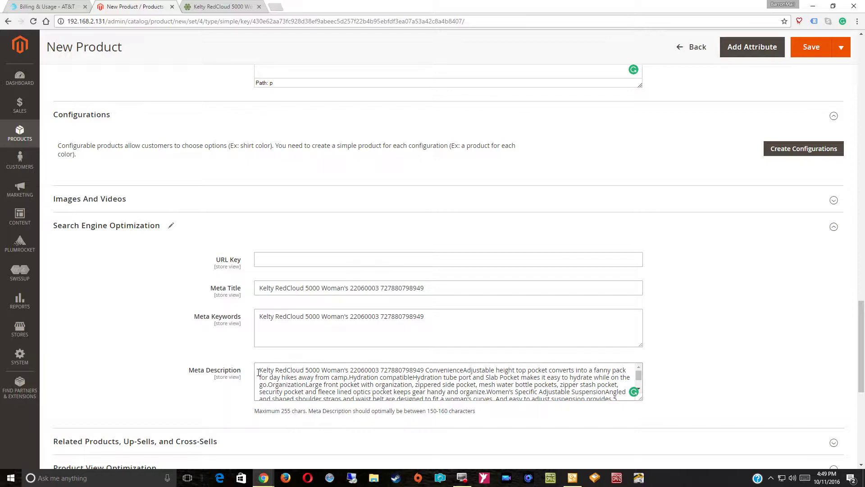
left_click_drag(256, 371, 516, 408)
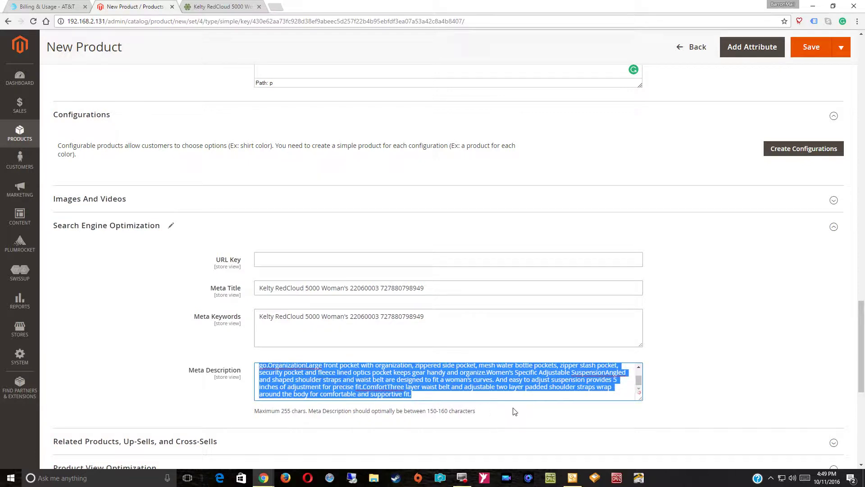
type("The Kelty Red Cloud 5000 Women's incorporates a versatile internal frame backpack with a double opening.")
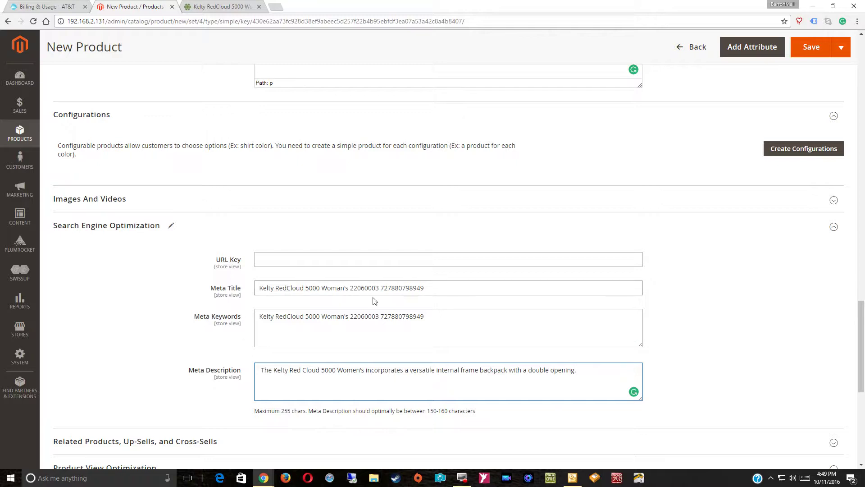
left_click_drag(436, 291, 125, 294)
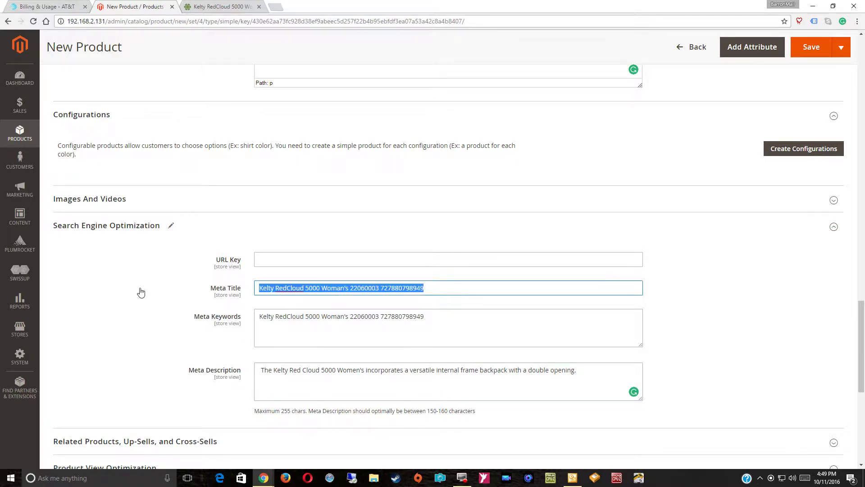
key("ctrl+c")
left_click(266, 260)
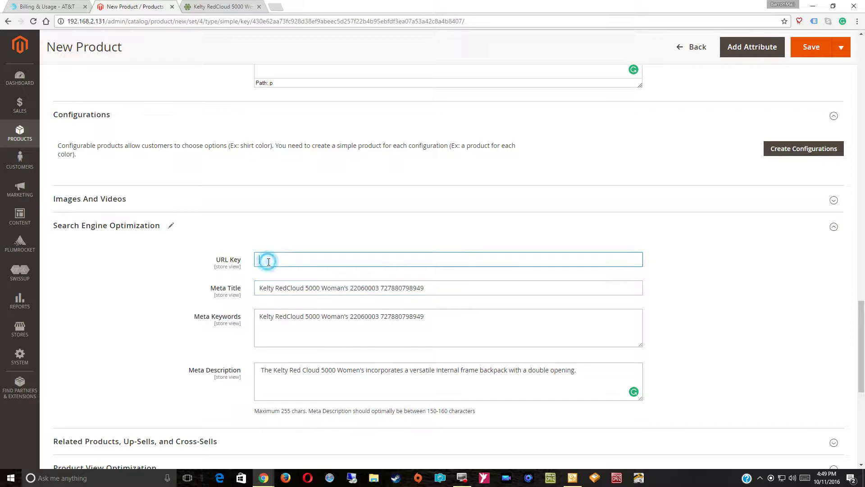
key("ctrl+v")
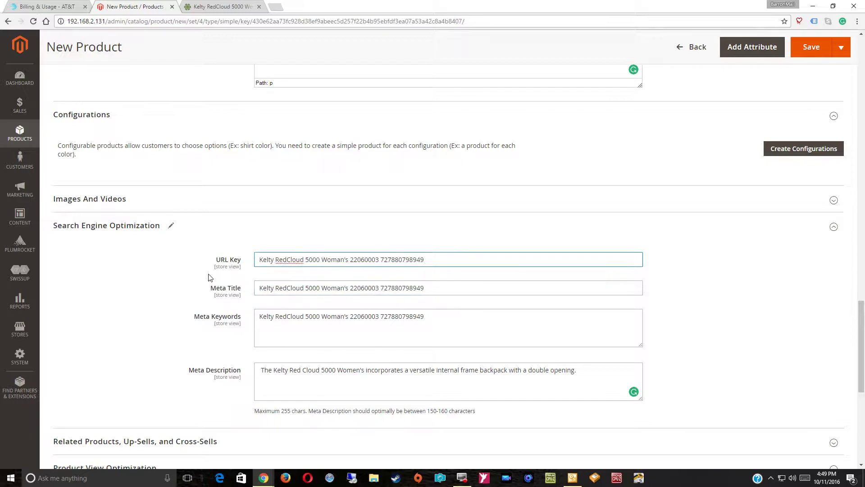
scroll(207, 273, "down", 4)
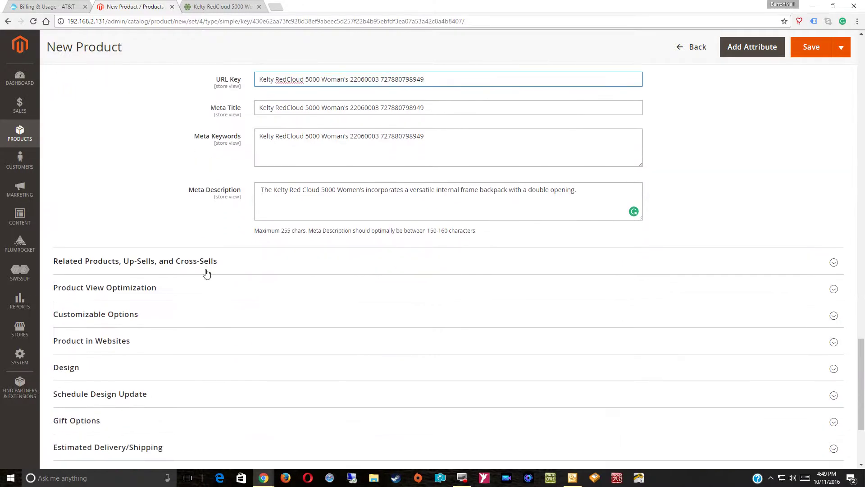
scroll(206, 274, "up", 5)
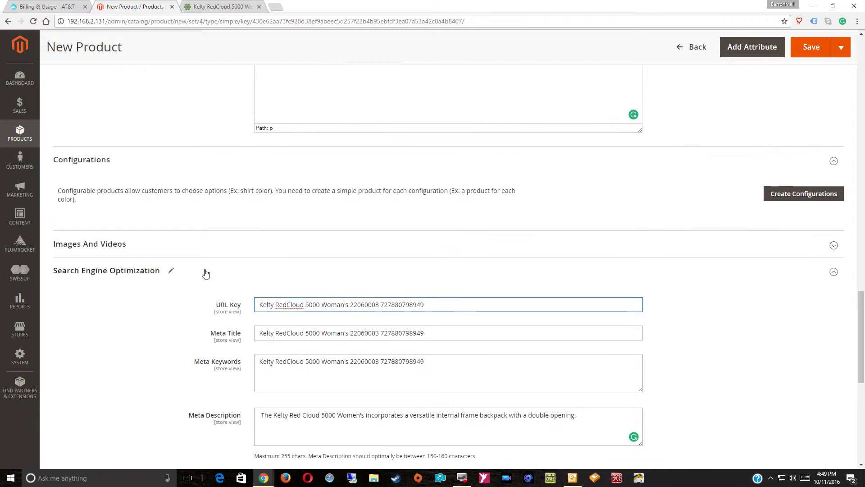
Step: Expand the Images And Videos section of the new product form
left_click(92, 244)
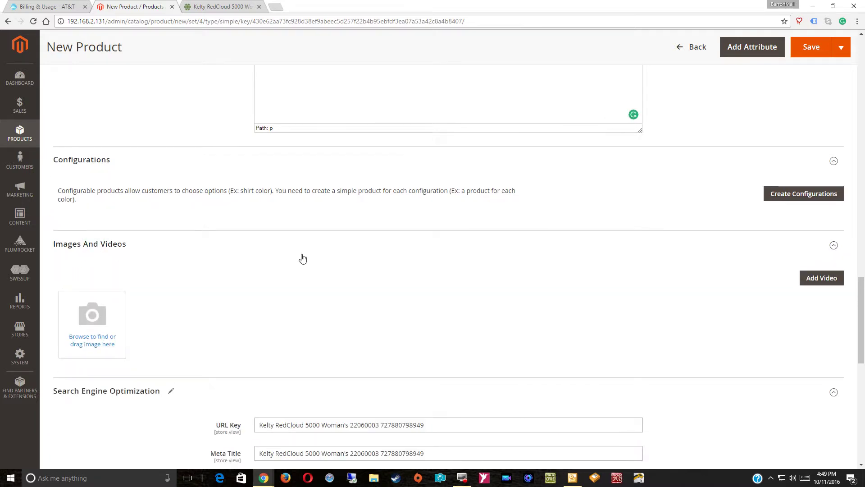
scroll(397, 65, "up", 13)
scroll(392, 72, "down", 6)
scroll(393, 72, "up", 6)
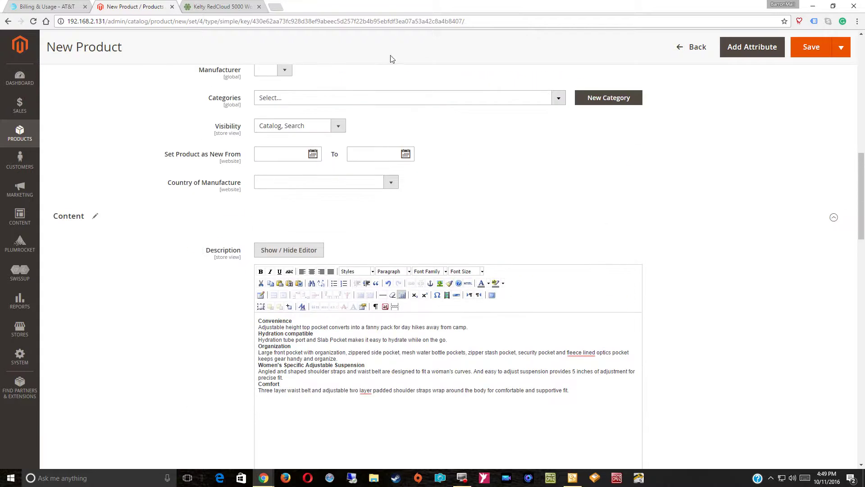
Step: On the existing Kelty RedCloud product's edit page, select the full page title for copying
left_click(239, 9)
left_click(381, 50)
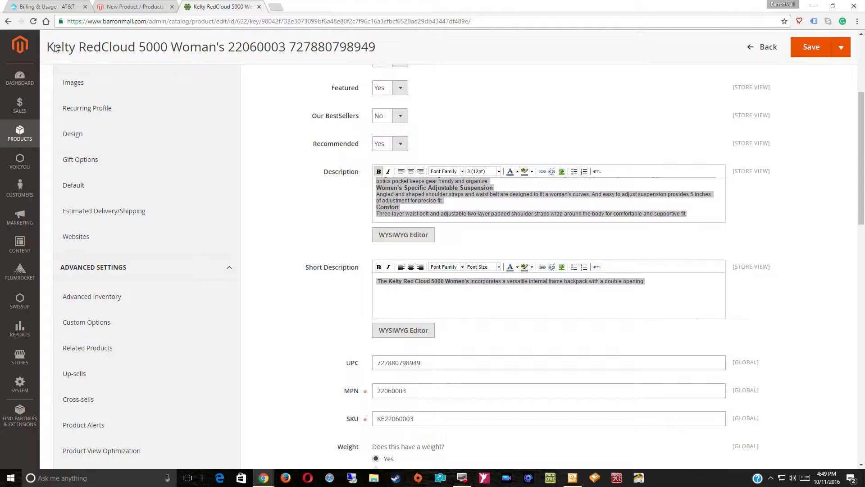
scroll(311, 110, "up", 5)
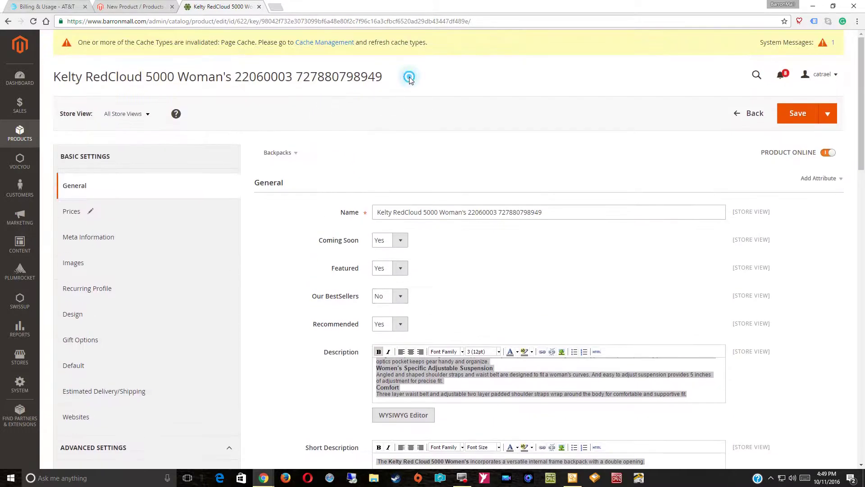
left_click_drag(409, 78, 55, 77)
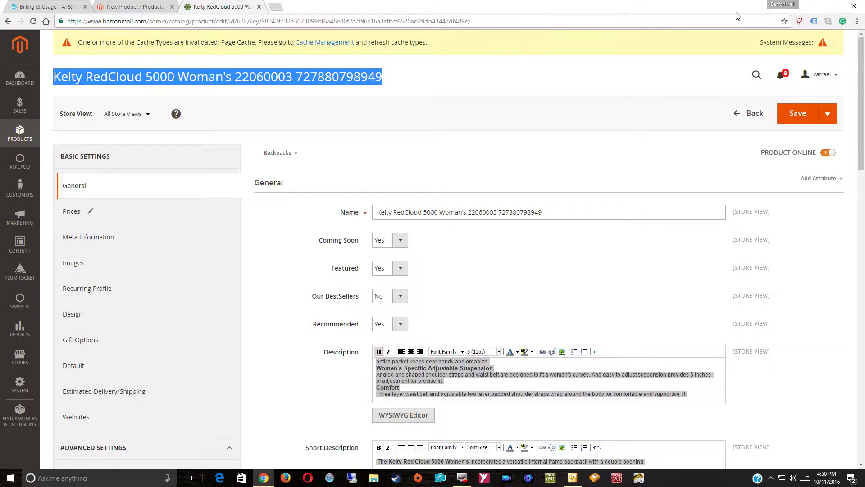
left_click(276, 6)
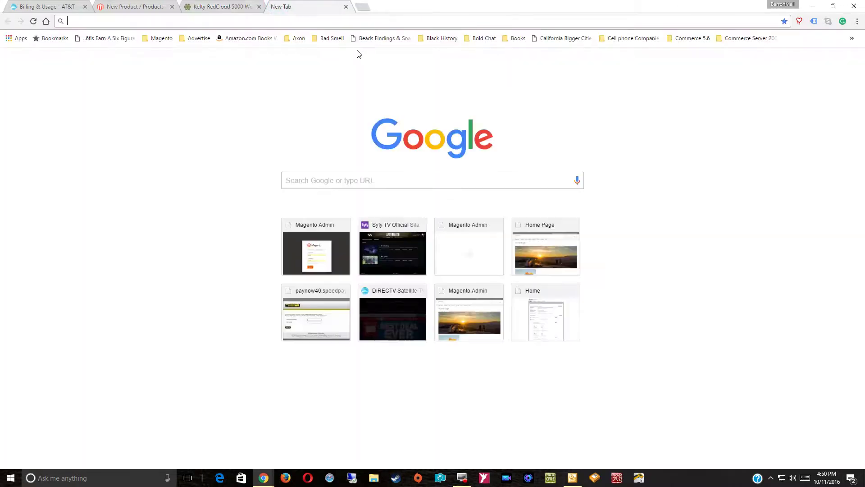
left_click(364, 177)
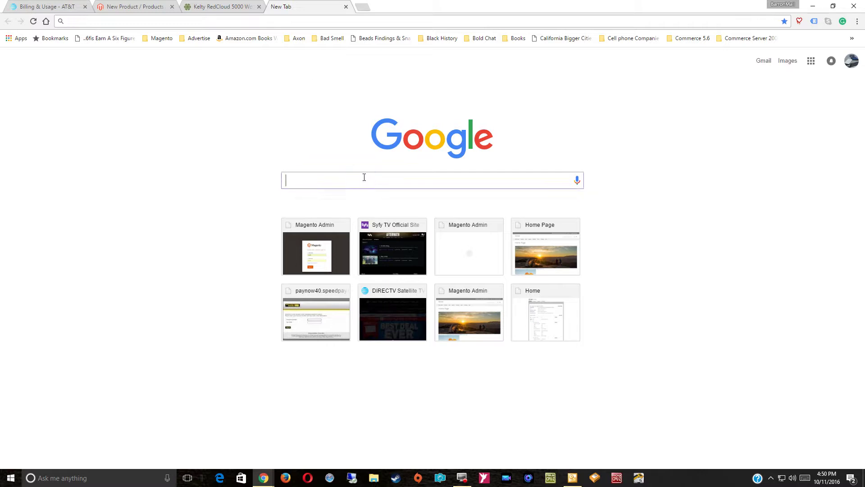
key("ctrl+v")
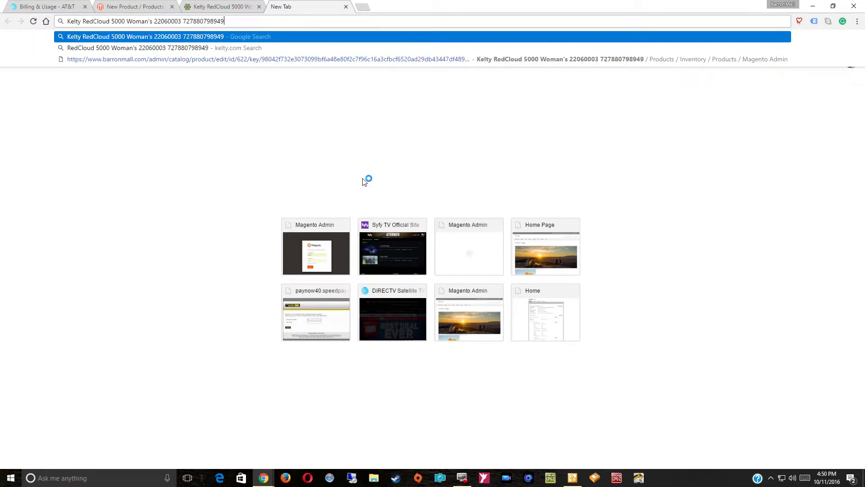
key("Return")
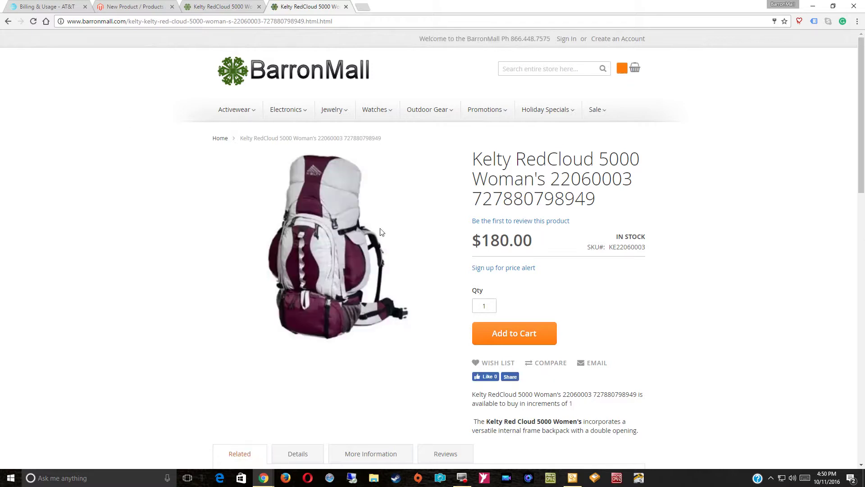
Step: Save the BarronMall backpack photo to the Desktop as 41-8xkvb-pl.jpg
scroll(360, 282, "down", 5)
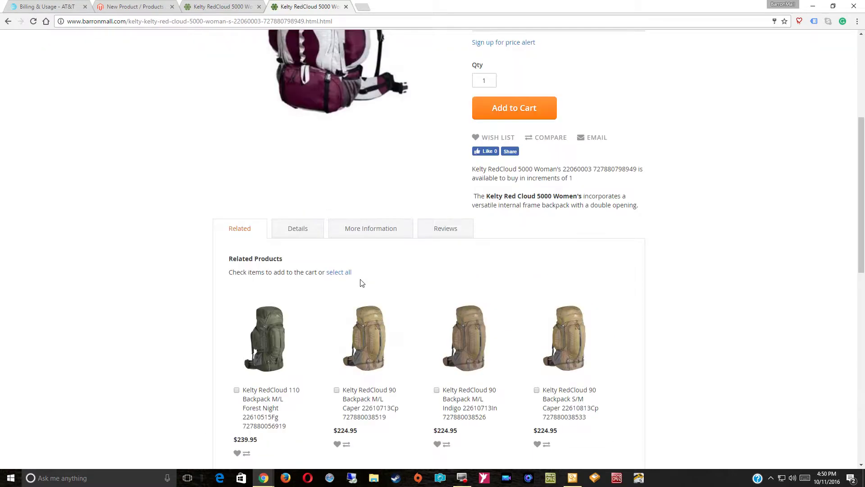
scroll(362, 282, "up", 5)
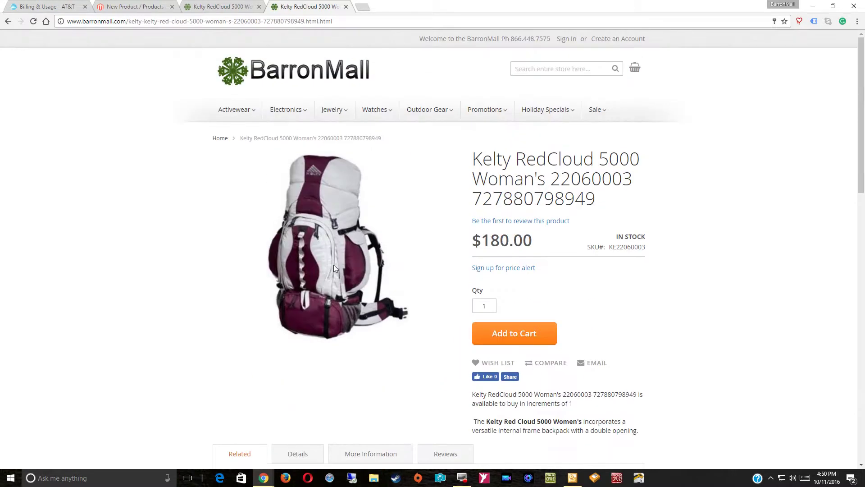
left_click(334, 266)
right_click(334, 266)
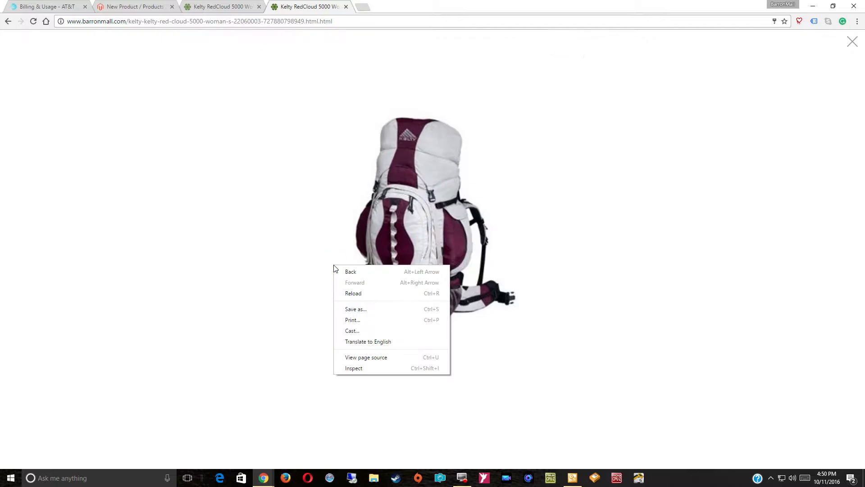
left_click(408, 236)
right_click(409, 235)
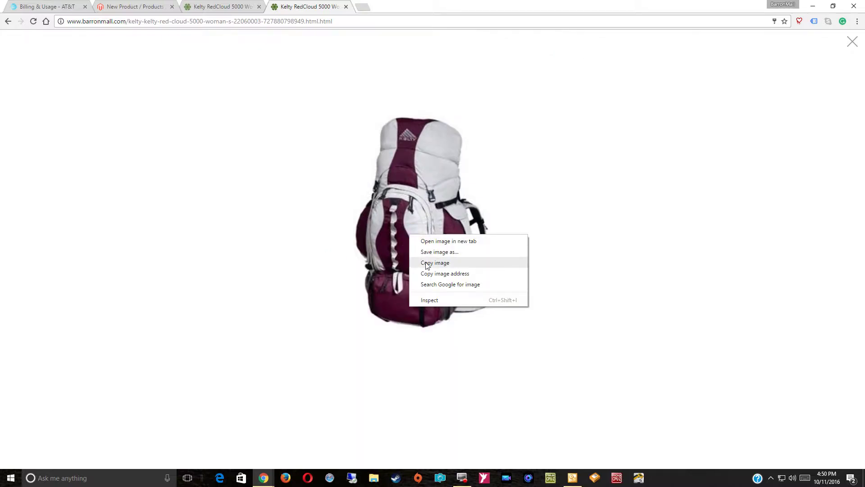
left_click(433, 251)
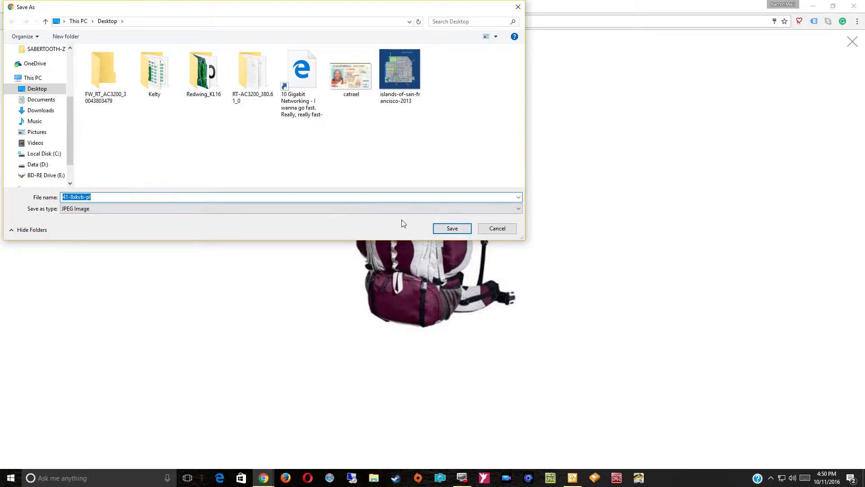
left_click(453, 229)
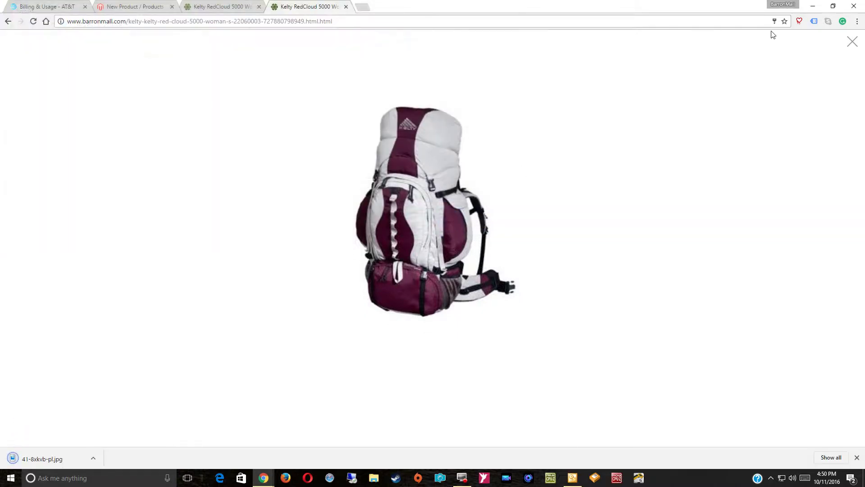
left_click(852, 42)
Step: Move the 41-8xkvb-pl icon to mid-desktop, then bring back the Kelty storefront window
left_click(813, 6)
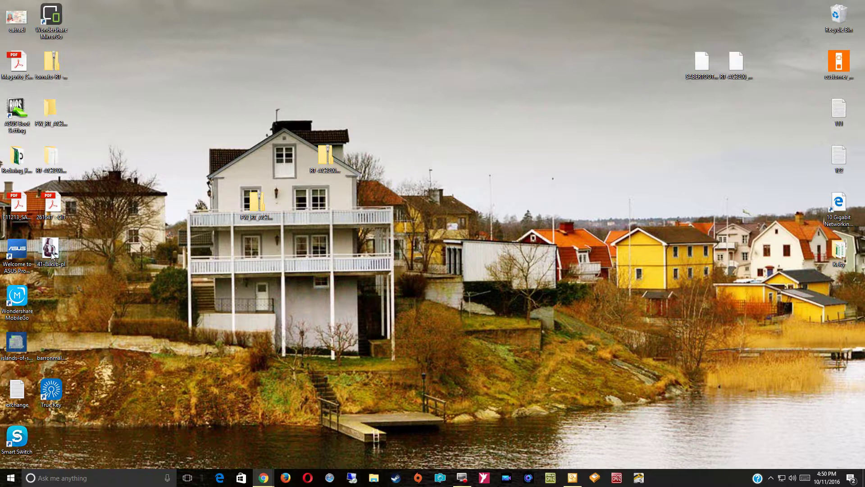
left_click_drag(51, 248, 434, 232)
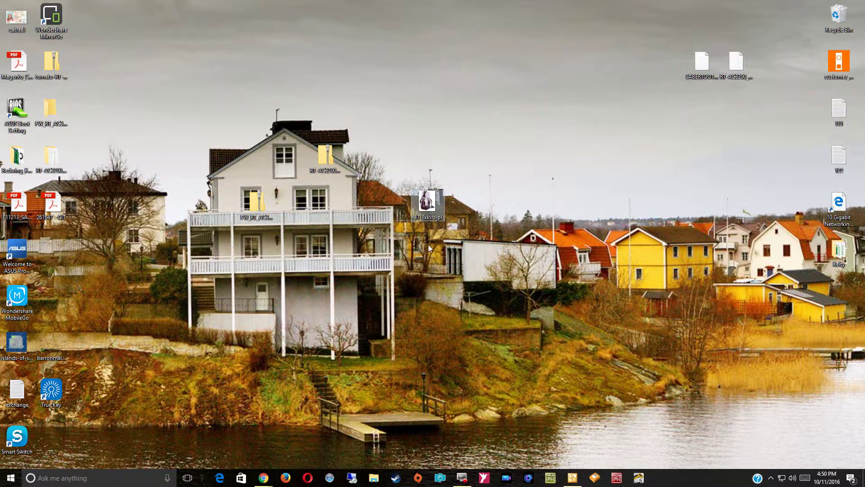
right_click(425, 219)
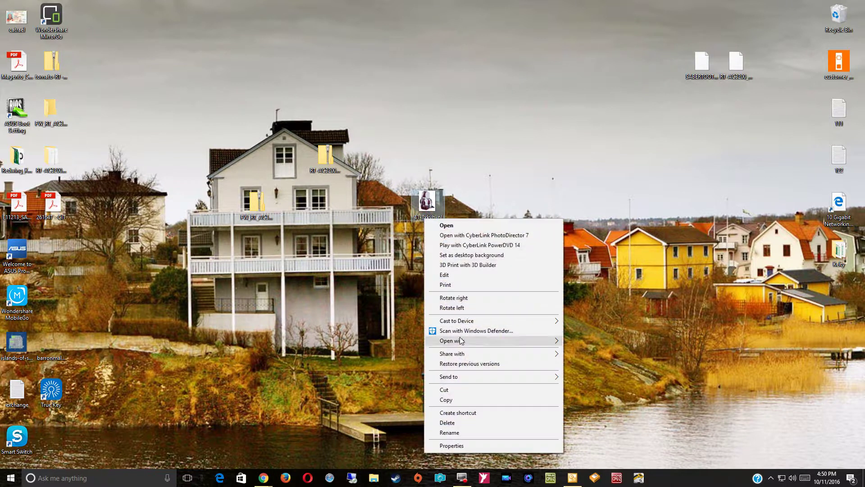
left_click(267, 485)
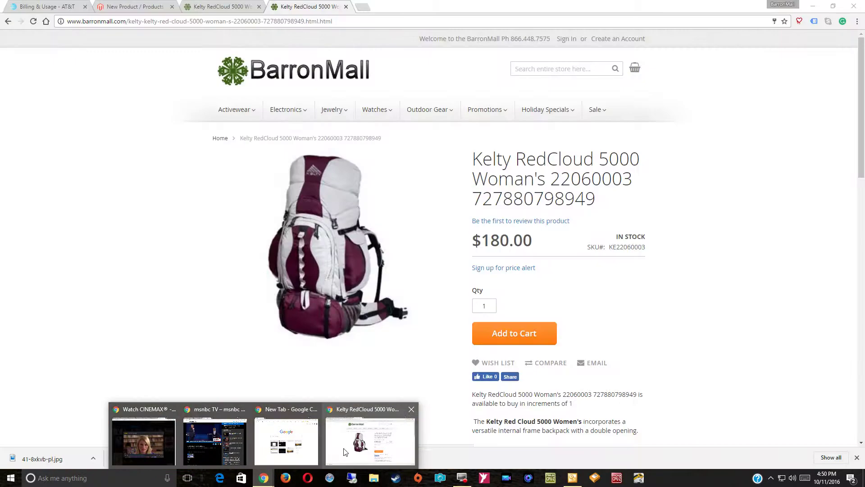
left_click(343, 448)
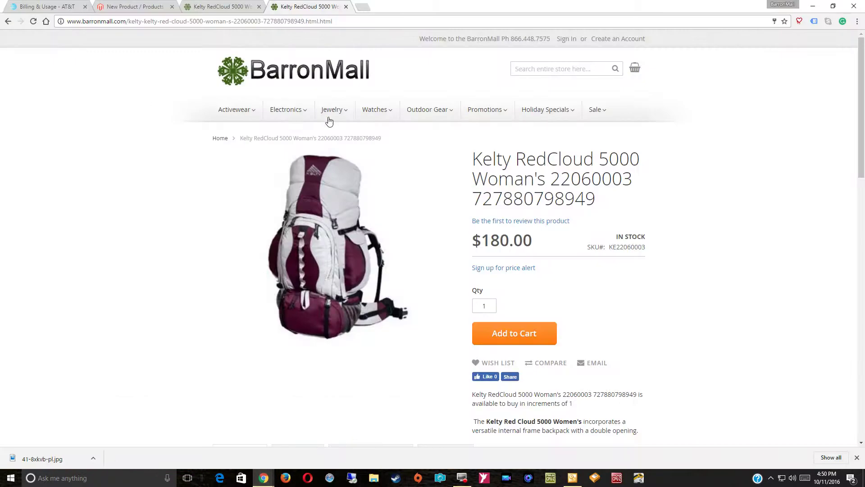
Step: On the New Product form, select the Kelty RedCloud 5000 Woman's Product Name for copying
left_click(134, 9)
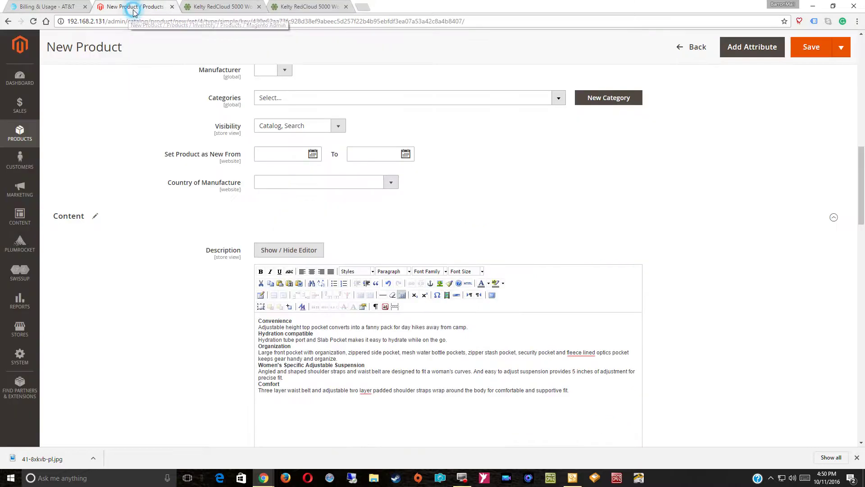
scroll(297, 198, "up", 5)
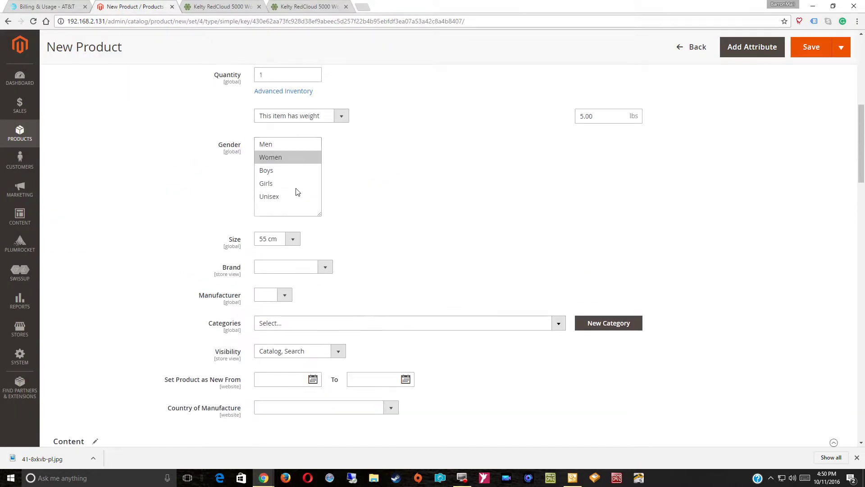
scroll(297, 193, "up", 8)
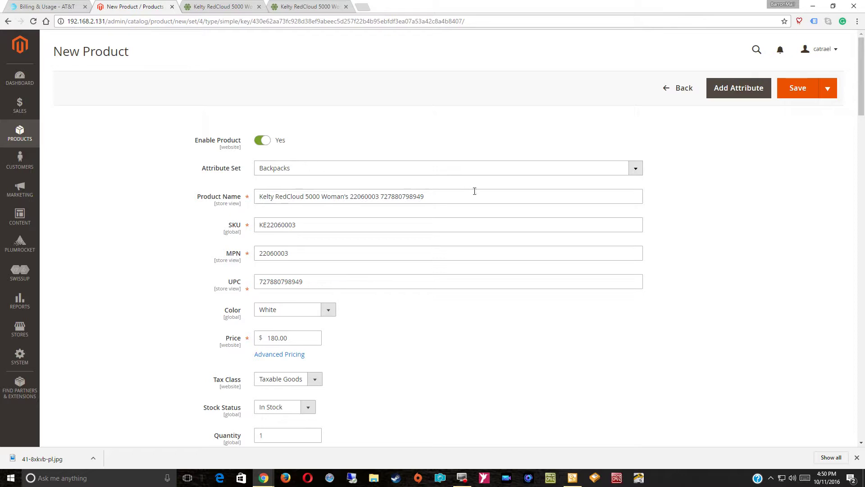
left_click_drag(465, 196, 257, 193)
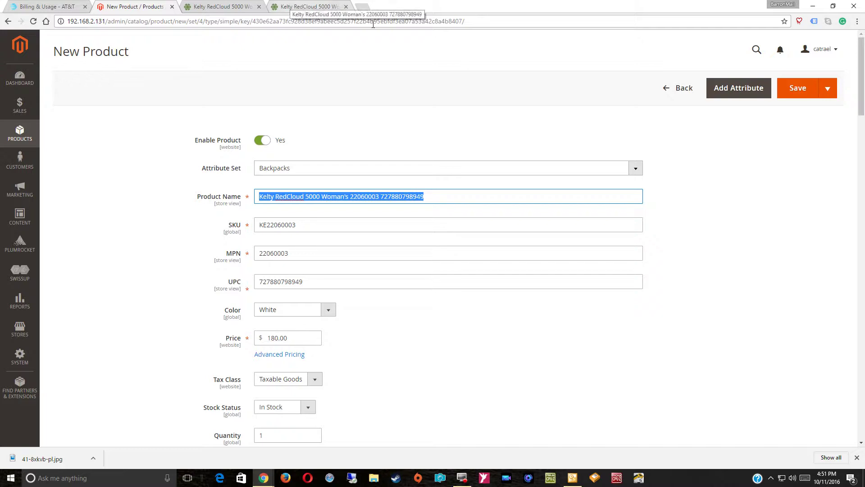
left_click(817, 6)
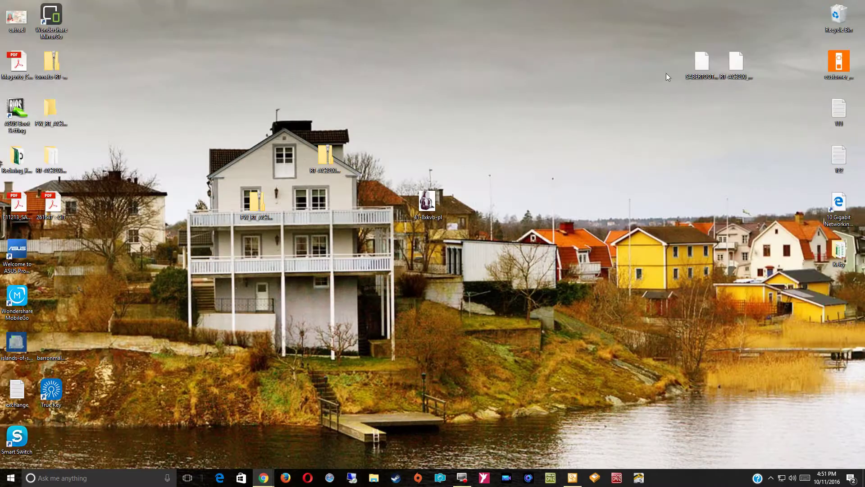
right_click(427, 217)
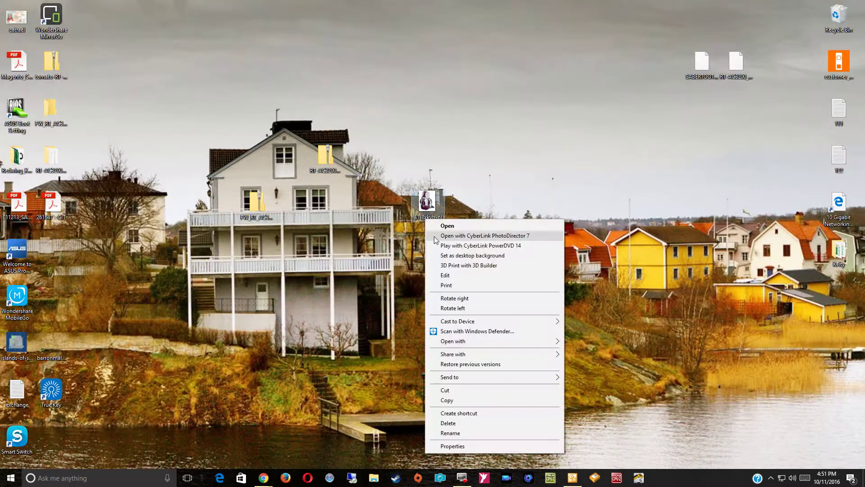
left_click(462, 447)
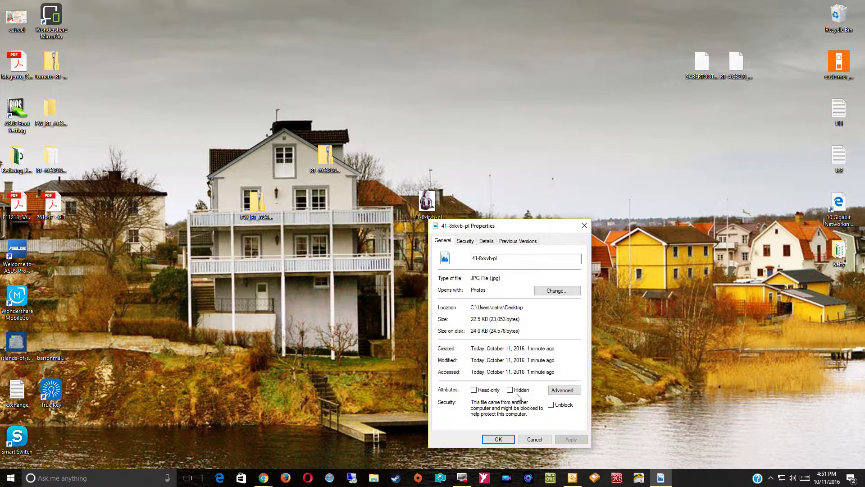
left_click(501, 262)
left_click_drag(501, 259, 468, 260)
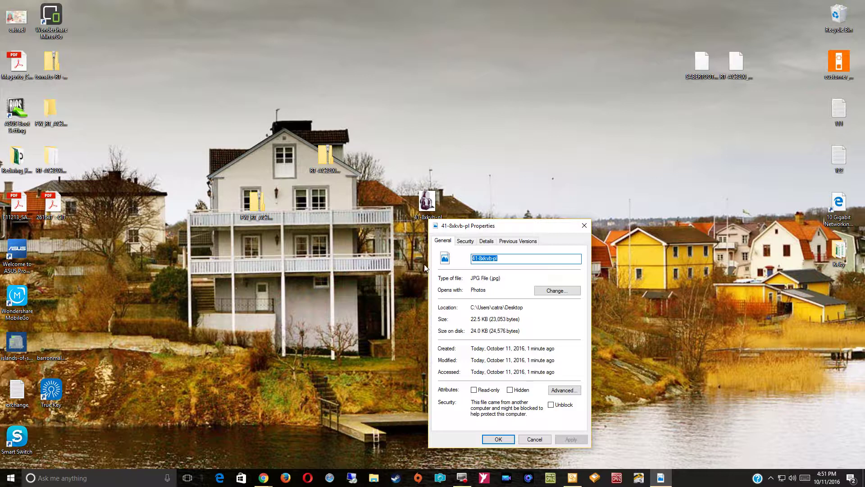
key("ctrl+v")
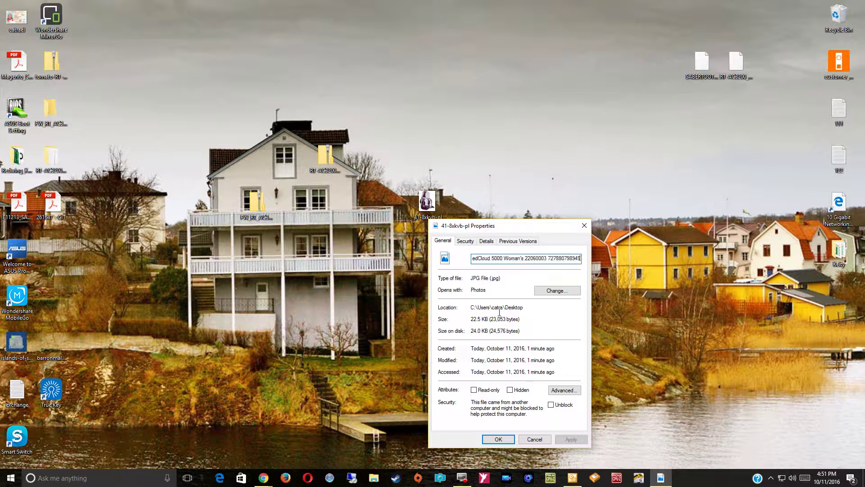
left_click(499, 439)
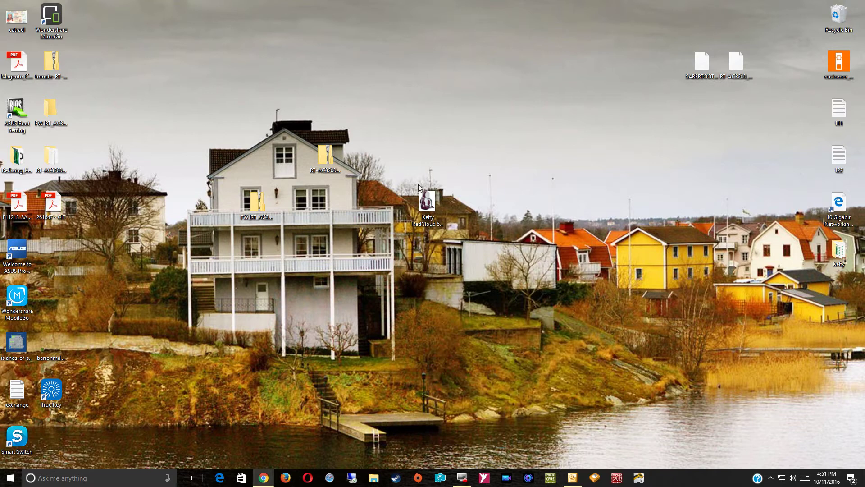
left_click_drag(424, 198, 268, 144)
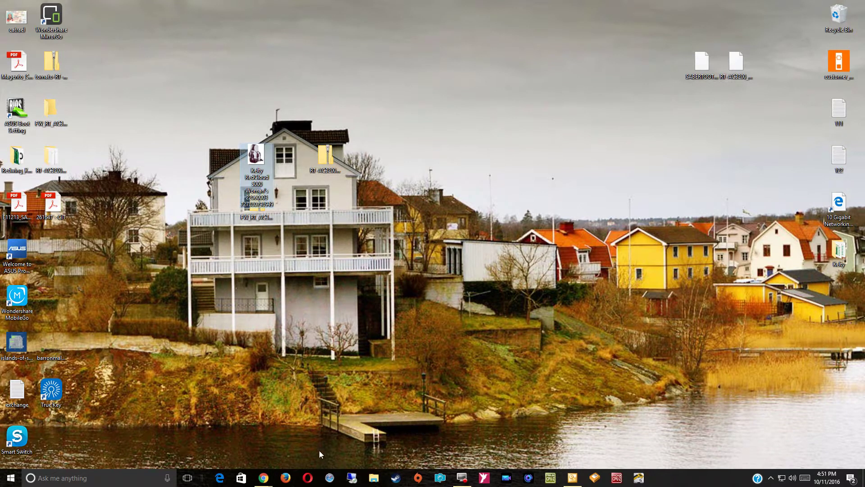
Step: Bring the New Product window forward and scroll to the empty Images And Videos section
left_click(263, 477)
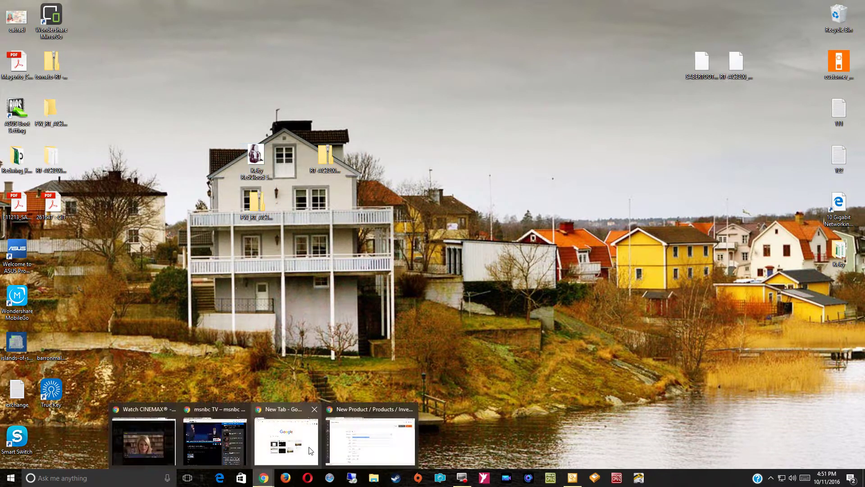
left_click(352, 449)
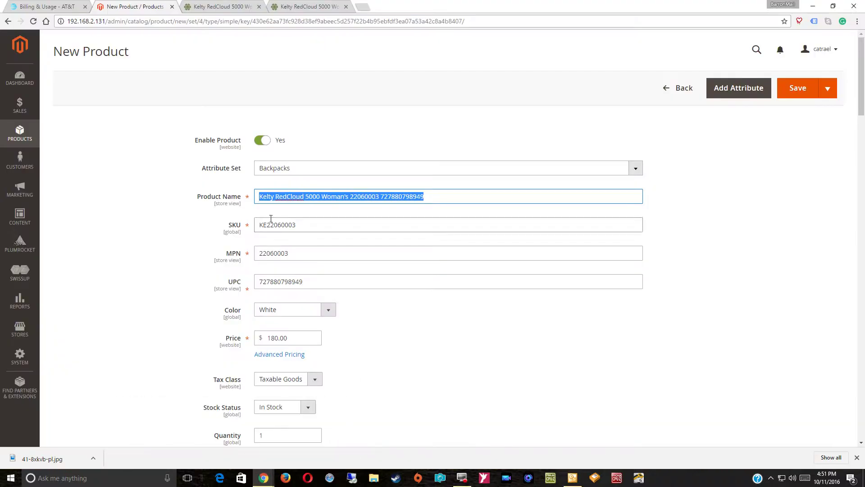
scroll(189, 234, "down", 5)
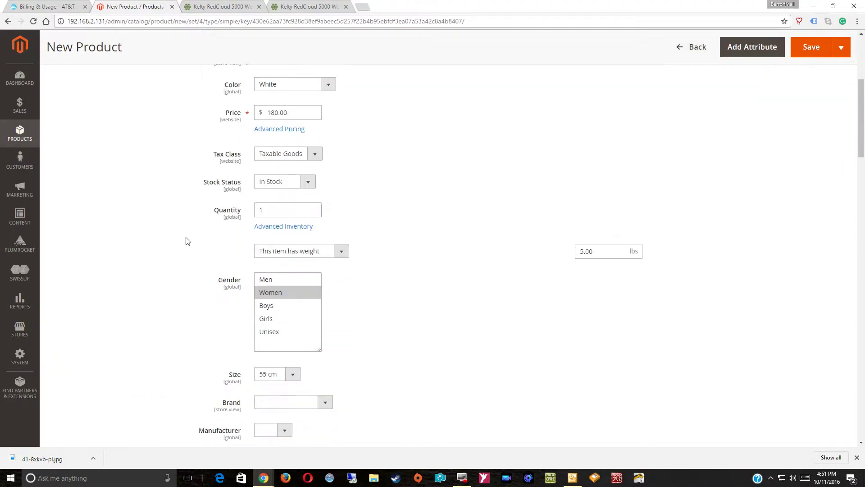
scroll(61, 214, "up", 3)
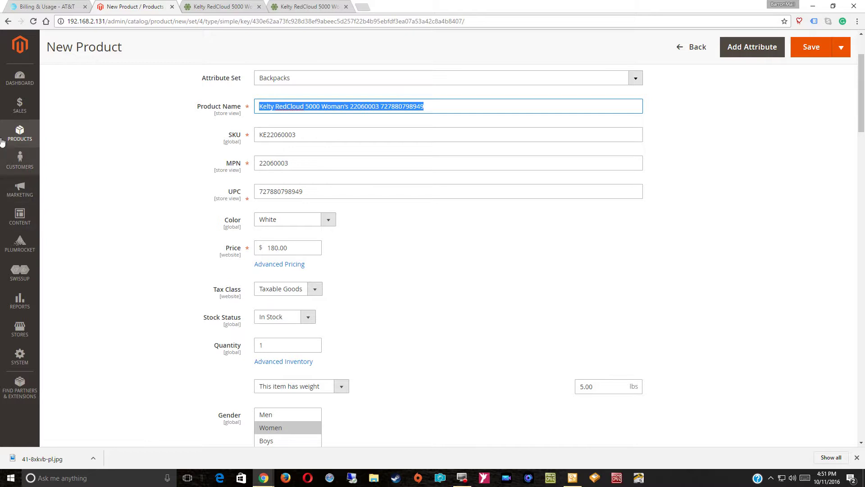
scroll(198, 386, "down", 10)
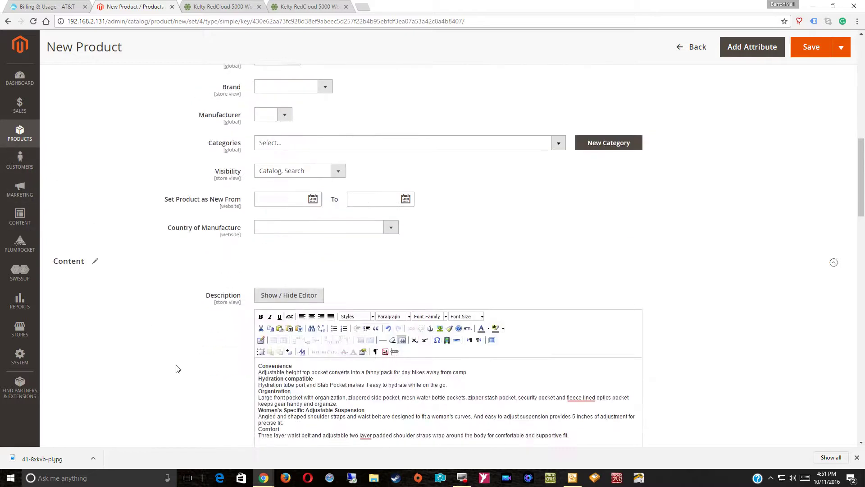
scroll(176, 369, "down", 13)
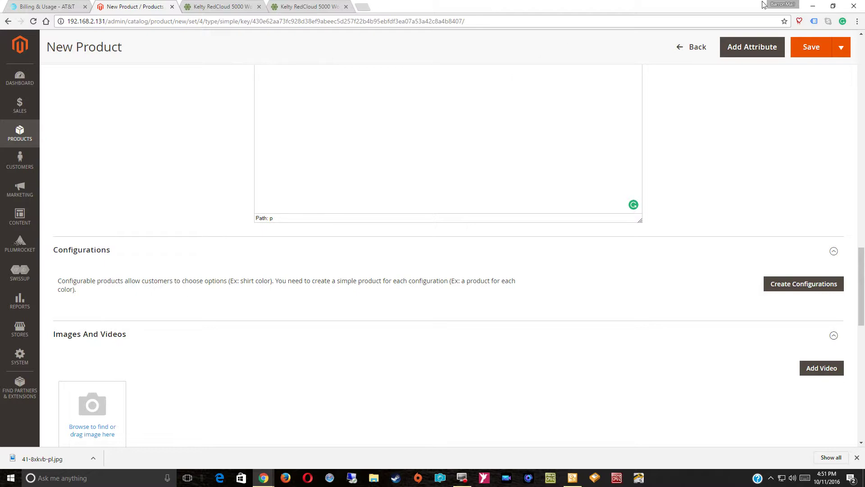
Step: Drag the renamed Kelty image from the desktop into the Images And Videos upload box
left_click(834, 6)
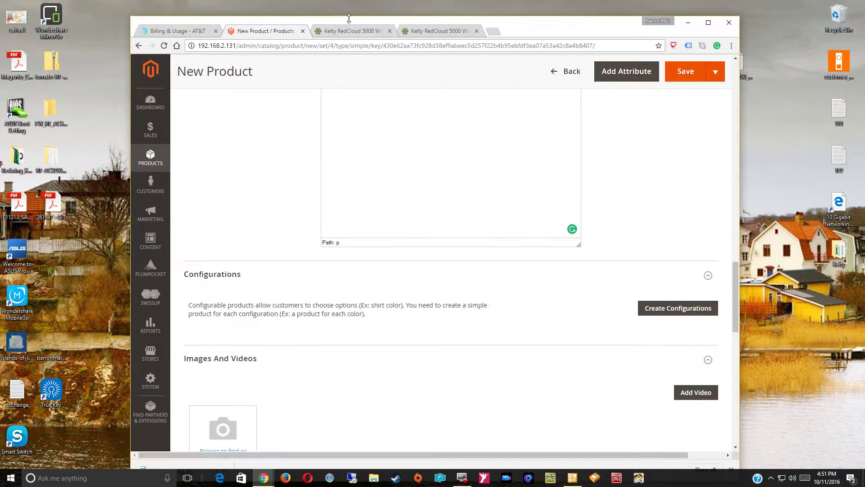
left_click_drag(347, 23, 492, 25)
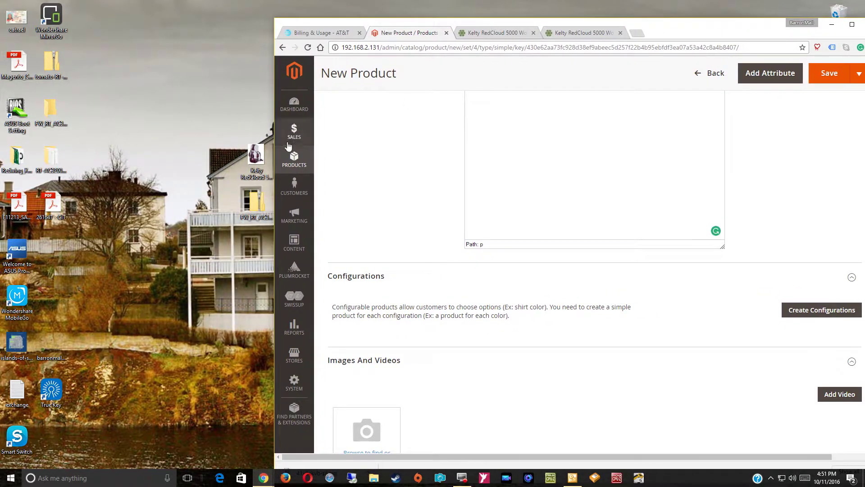
left_click_drag(253, 164, 373, 443)
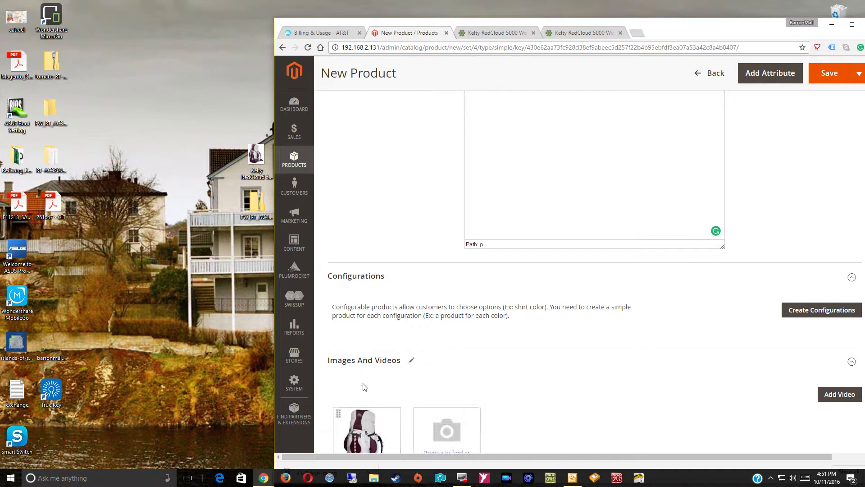
left_click_drag(684, 32, 534, 41)
left_click(701, 32)
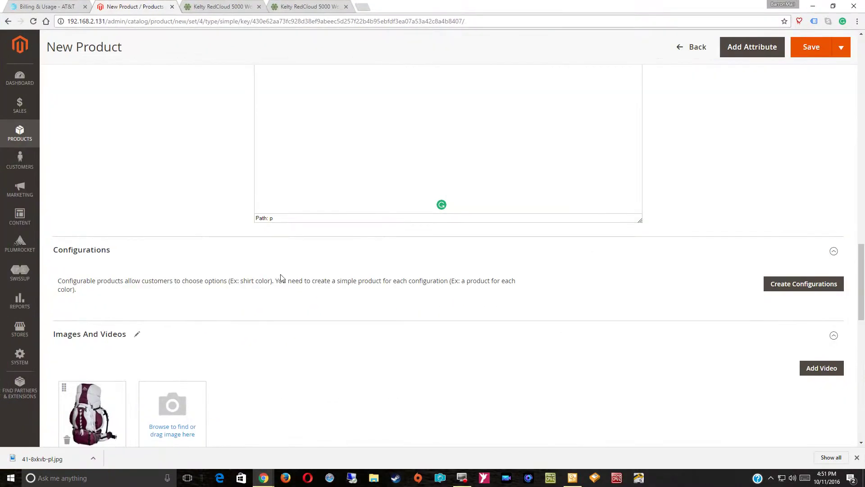
scroll(107, 419, "down", 5)
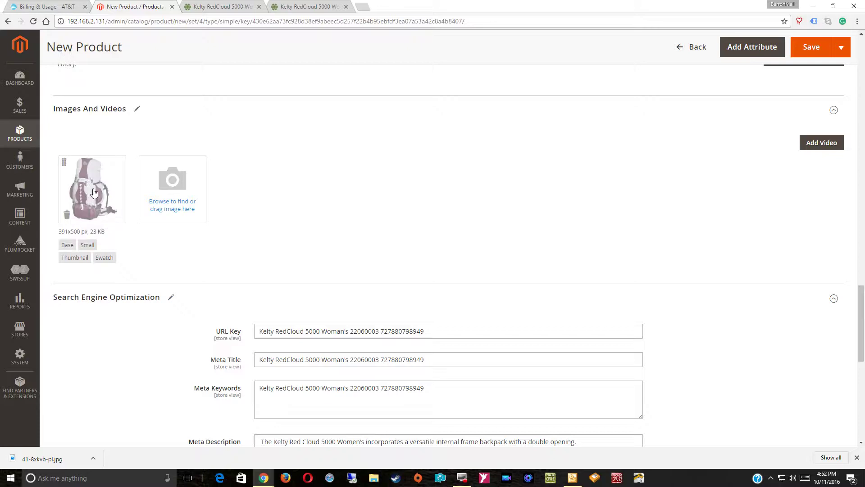
scroll(190, 277, "down", 6)
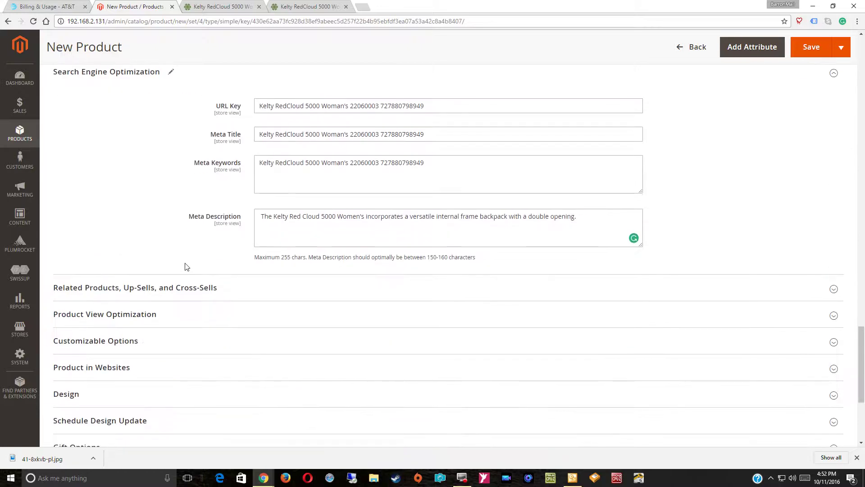
scroll(154, 277, "up", 4)
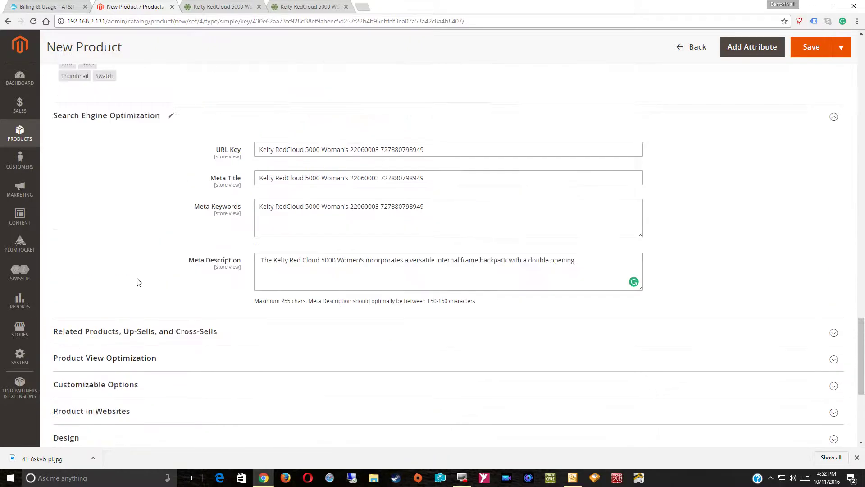
Step: Save the Kelty product and review Gender Women, Size 55 cm and Catalog, Search visibility
left_click(809, 48)
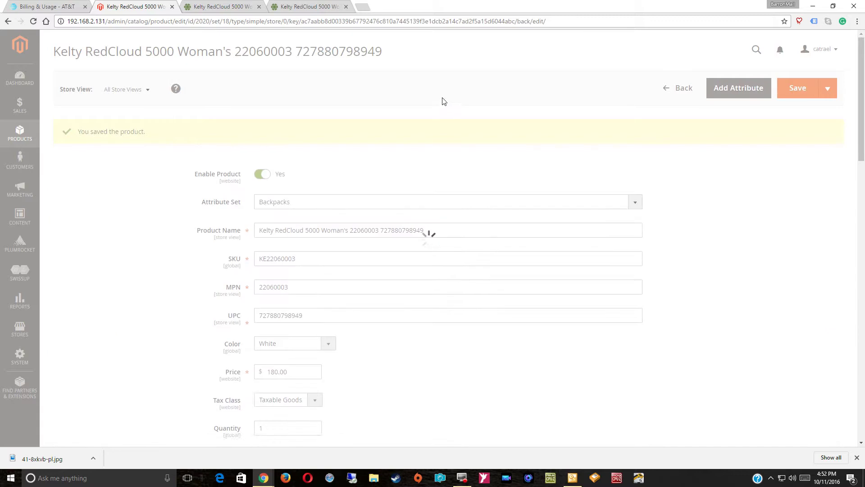
scroll(444, 99, "down", 1)
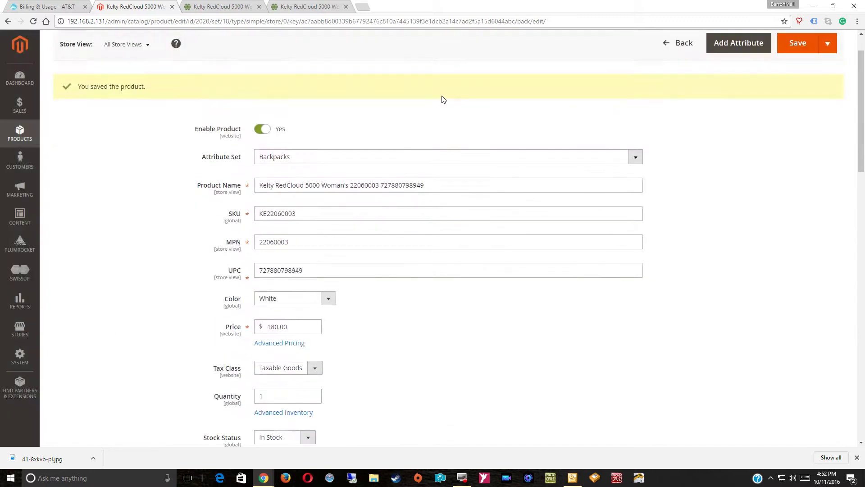
scroll(443, 99, "down", 9)
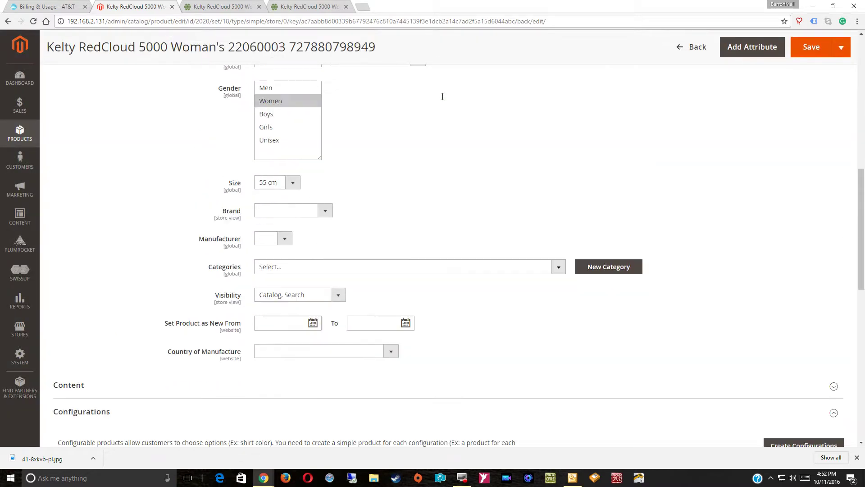
scroll(443, 100, "up", 5)
scroll(443, 95, "down", 5)
left_click(390, 351)
right_click(392, 350)
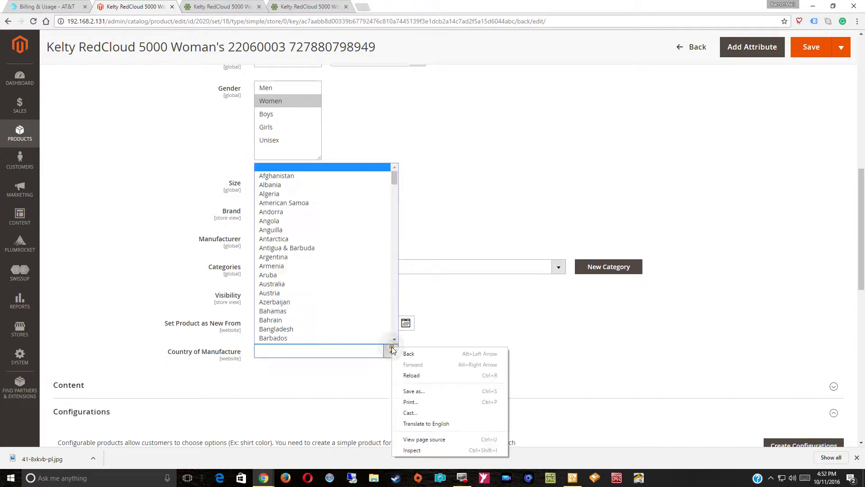
left_click(392, 177)
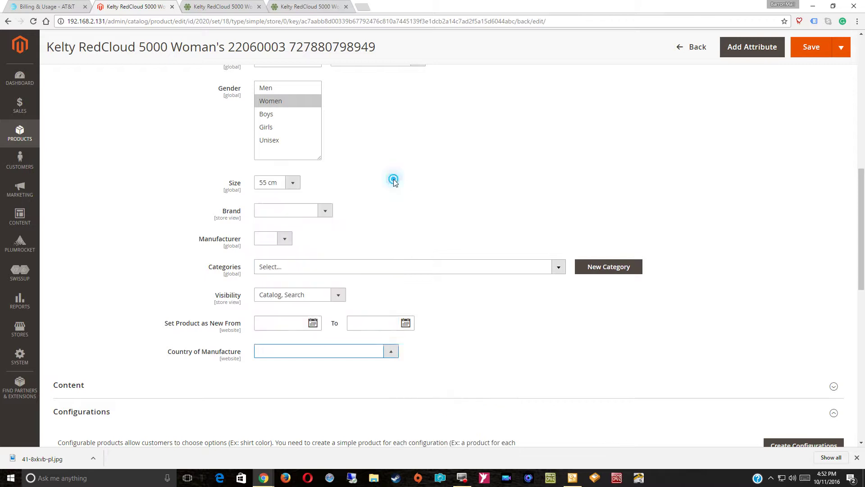
double_click(388, 214)
left_click(392, 356)
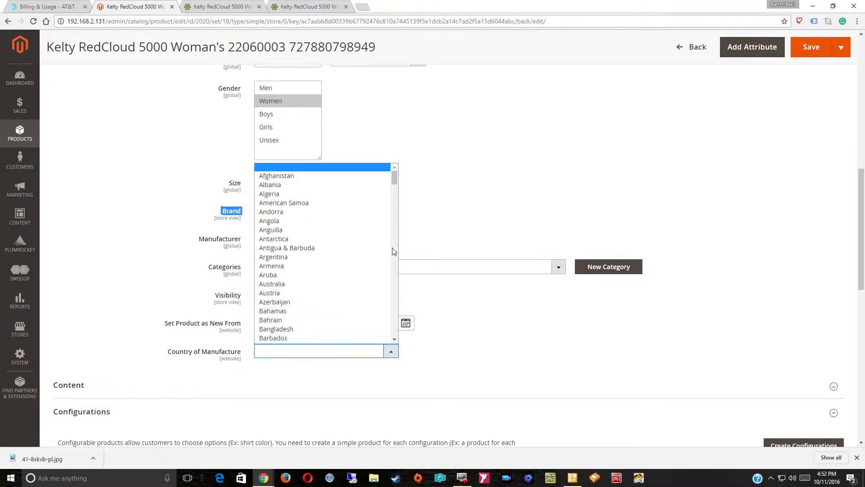
left_click_drag(396, 182, 393, 208)
left_click(347, 230)
left_click(325, 210)
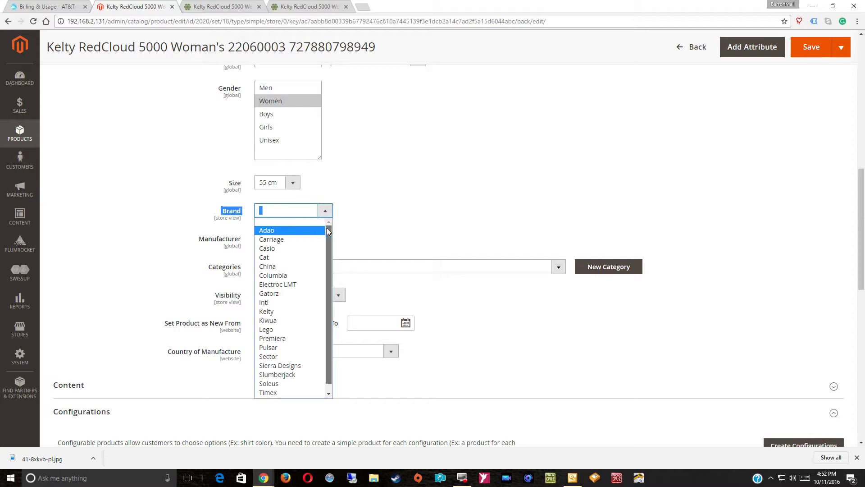
scroll(320, 243, "down", 1)
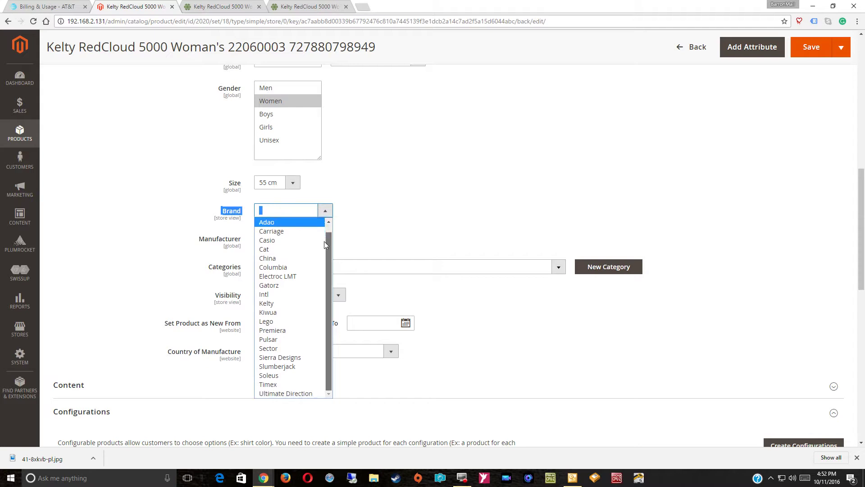
left_click(311, 304)
left_click(281, 241)
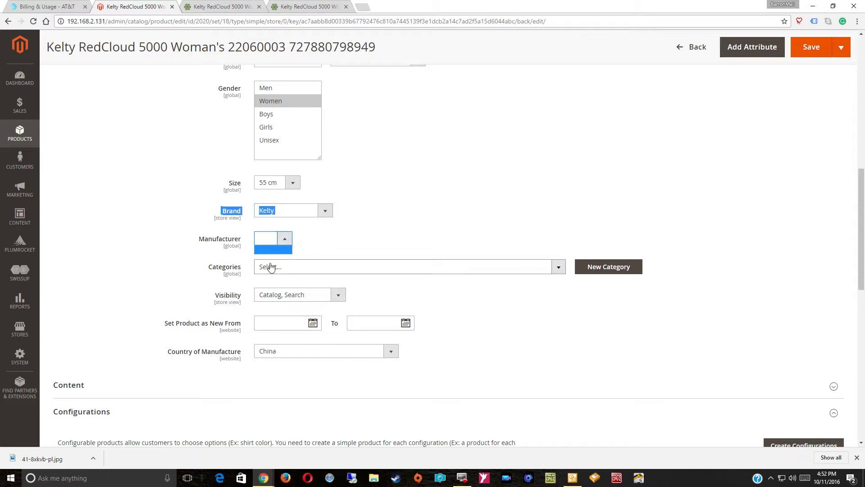
scroll(329, 277, "up", 4)
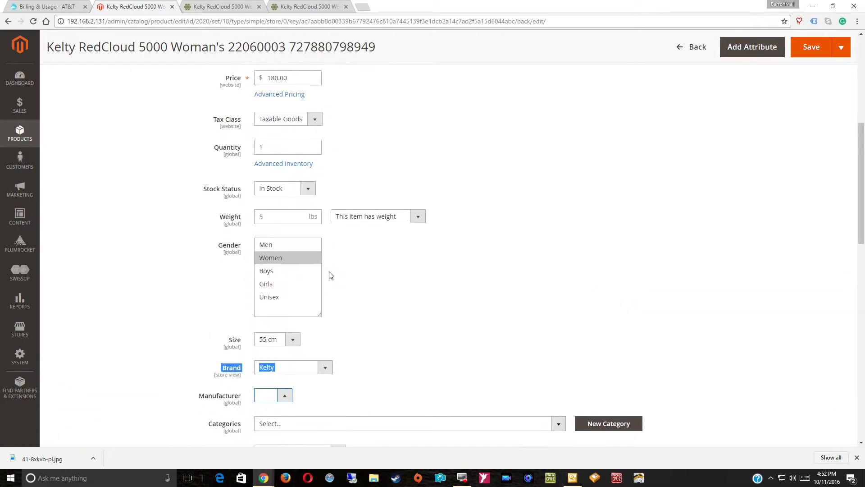
scroll(329, 275, "up", 6)
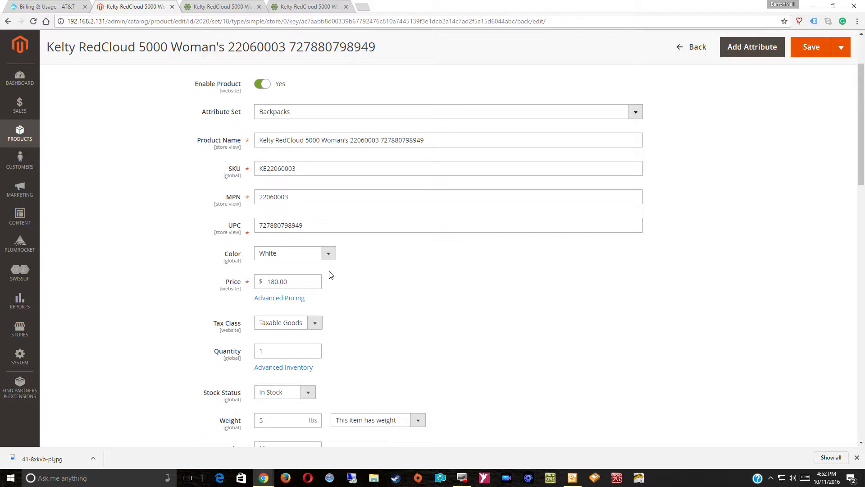
scroll(331, 274, "down", 10)
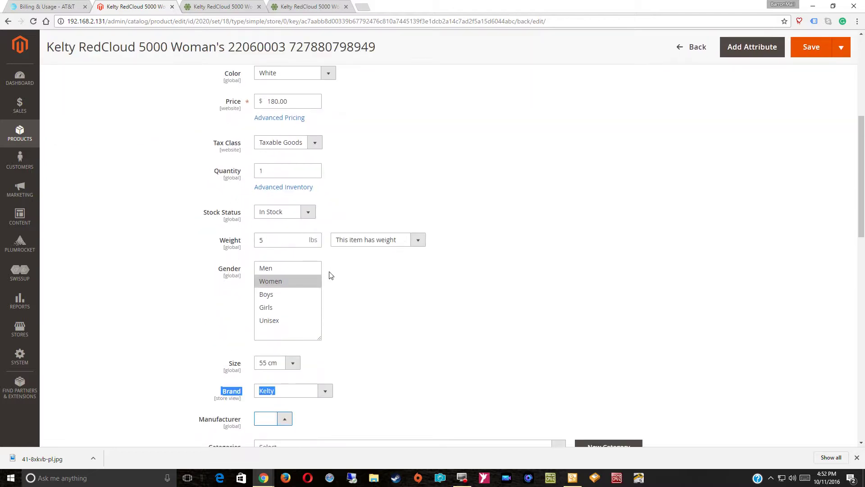
scroll(330, 275, "down", 1)
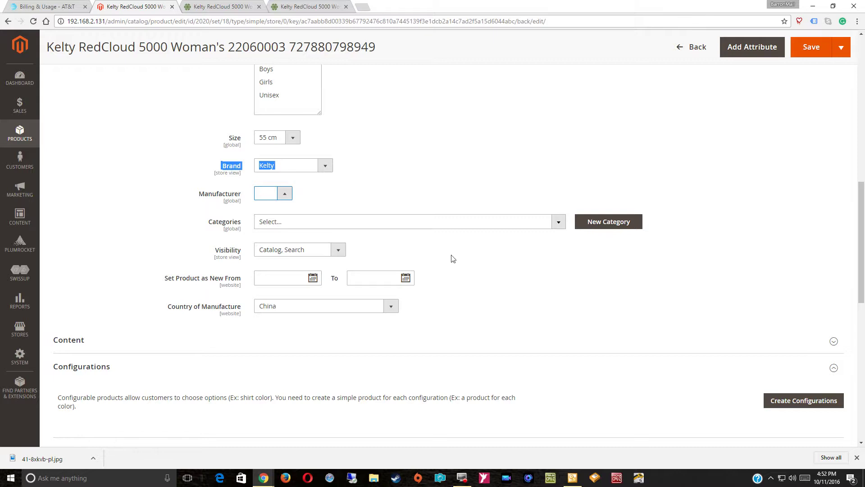
Step: Assign the Kelty RedCloud 5000 Woman's product to the Gear › Backpacks category
left_click(558, 223)
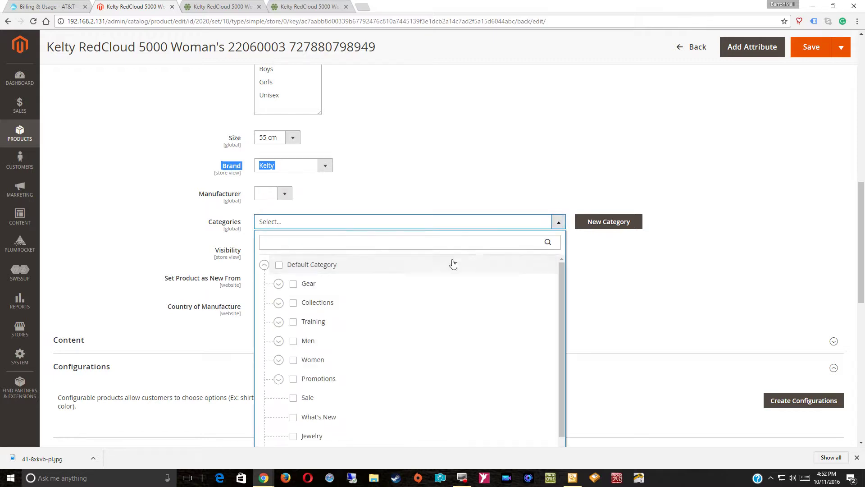
left_click(278, 284)
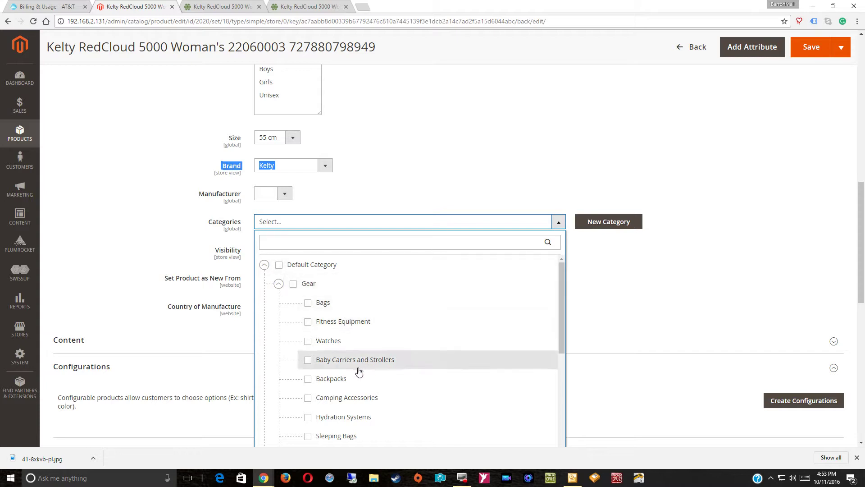
left_click(308, 380)
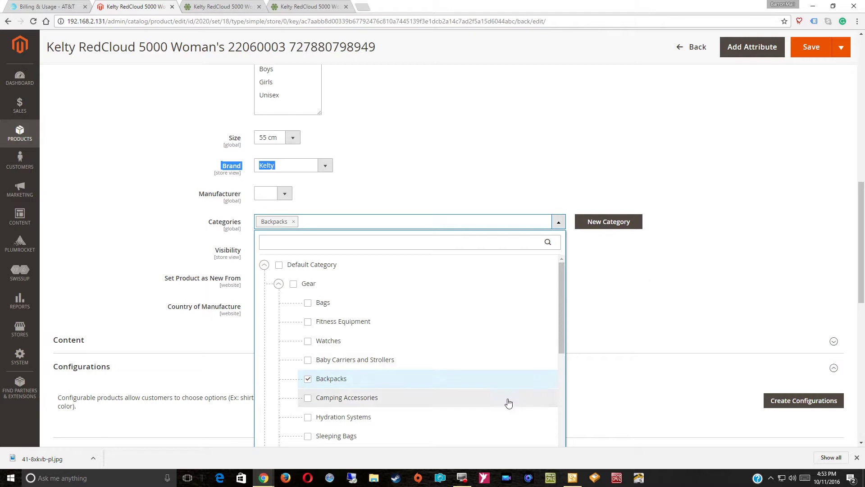
scroll(612, 341, "down", 3)
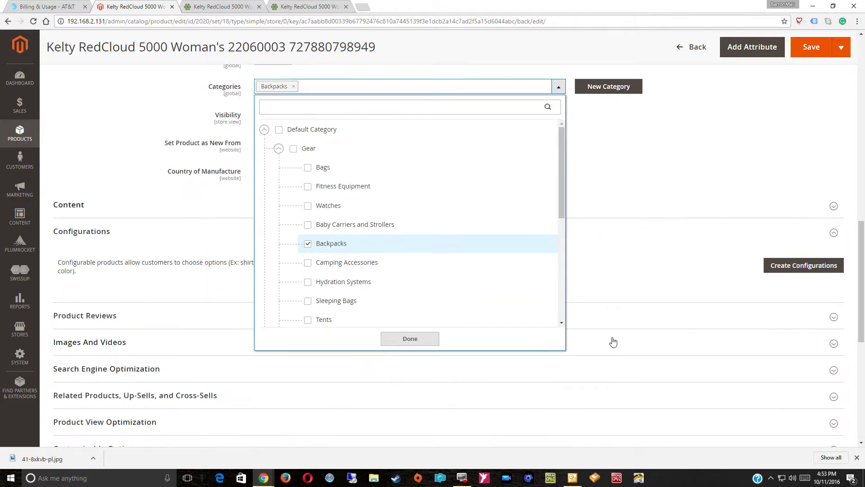
left_click(410, 339)
scroll(355, 244, "up", 2)
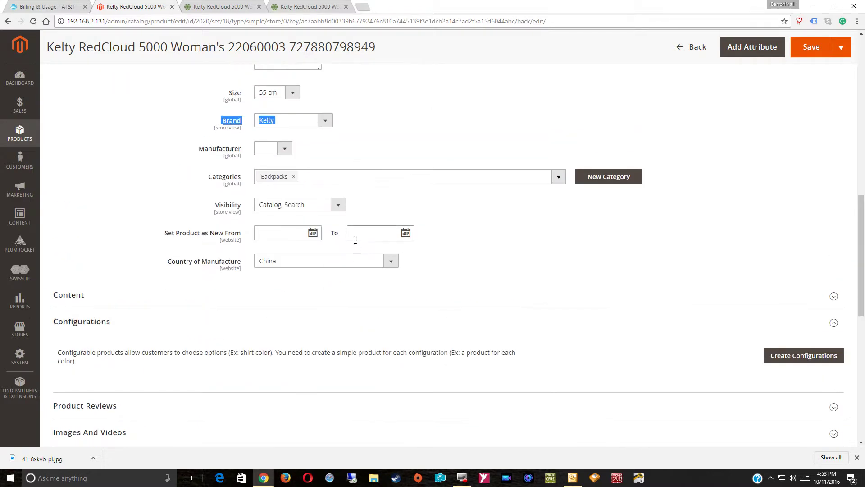
scroll(353, 251, "up", 1)
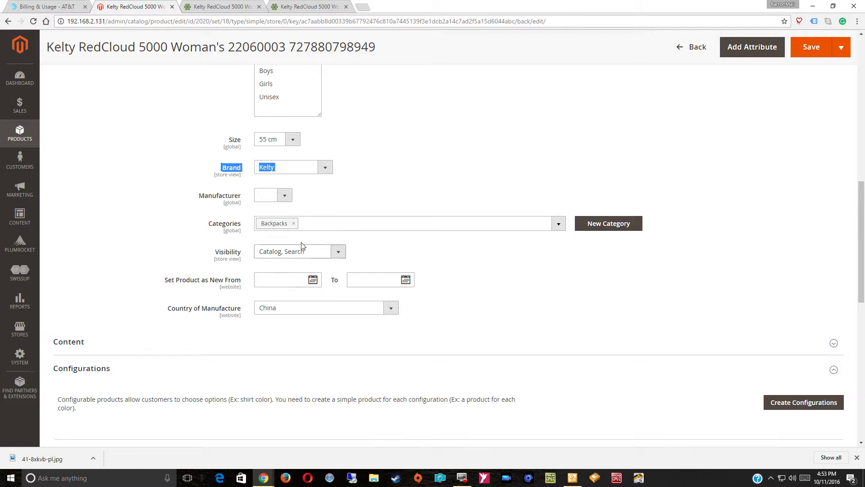
scroll(302, 244, "up", 10)
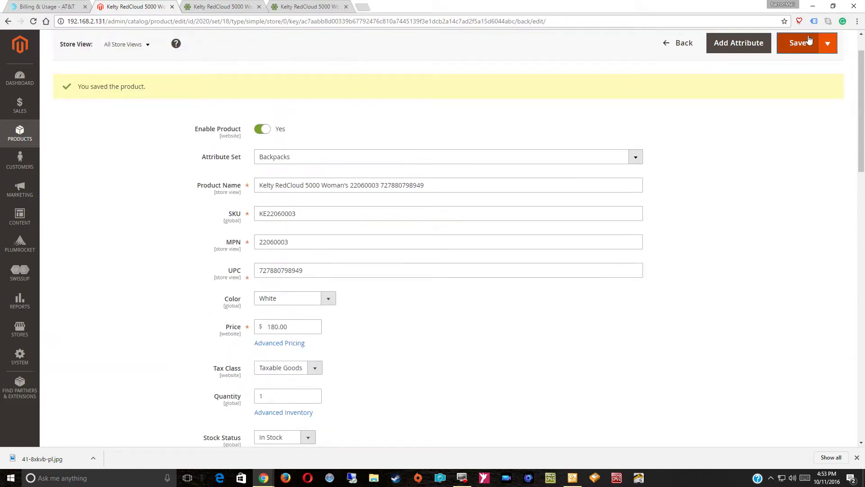
Step: Save the Kelty RedCloud 5000 Woman's product with its new Backpacks category
left_click(798, 42)
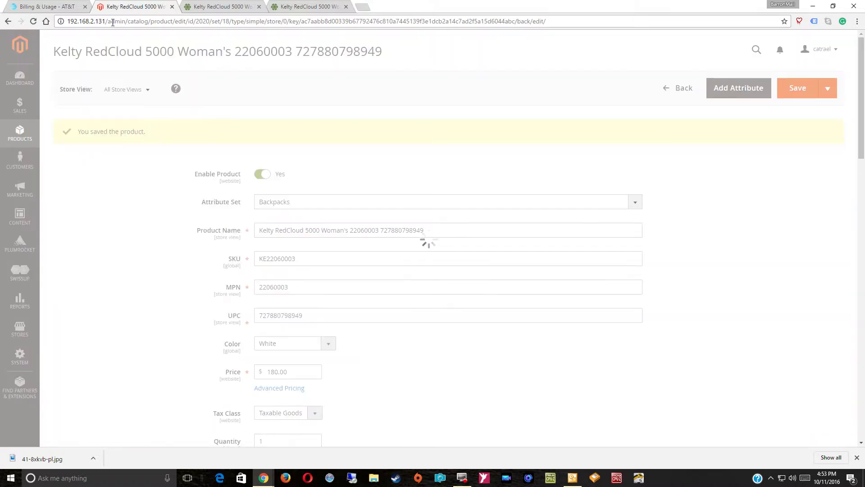
Step: Load the local store at 192.168.2.131 in a new browser tab
left_click(363, 7)
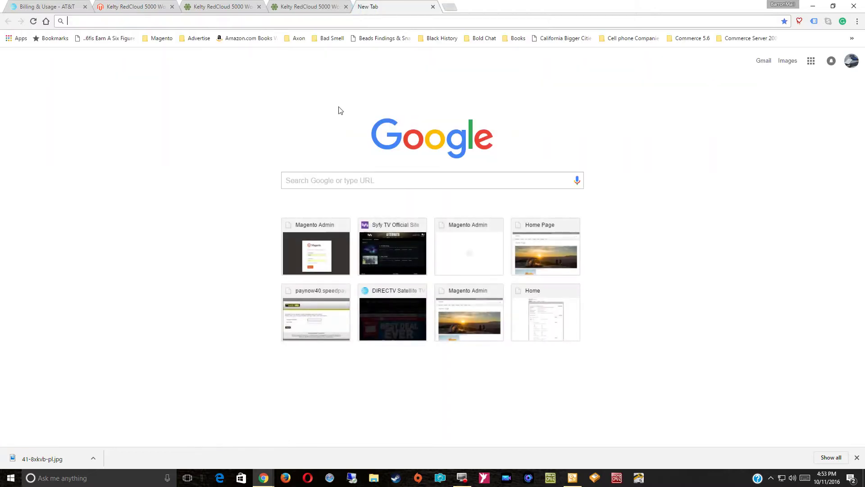
type("192.1")
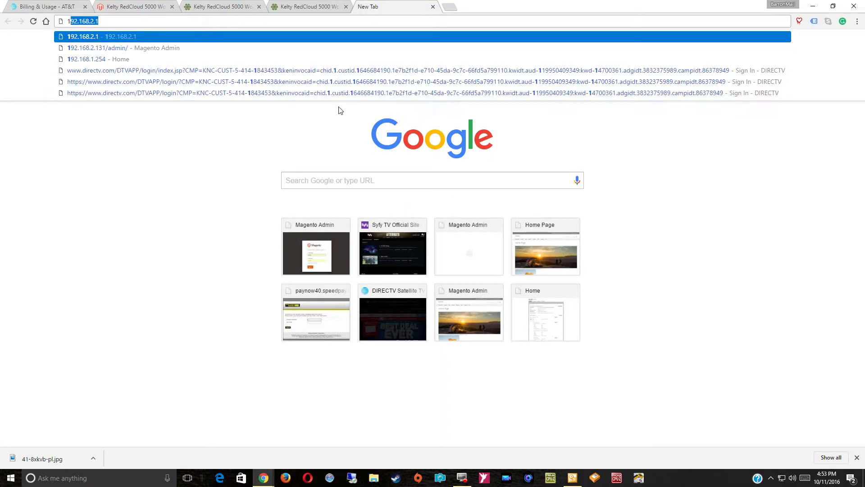
type("68.2.131")
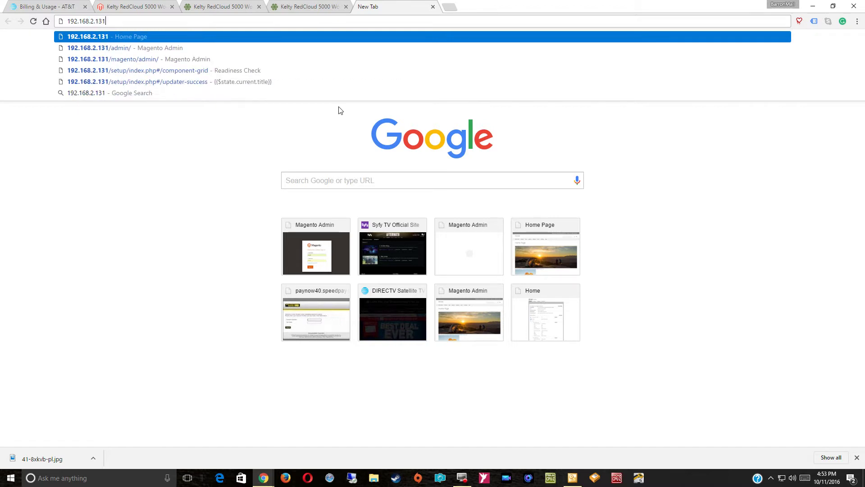
key("Return")
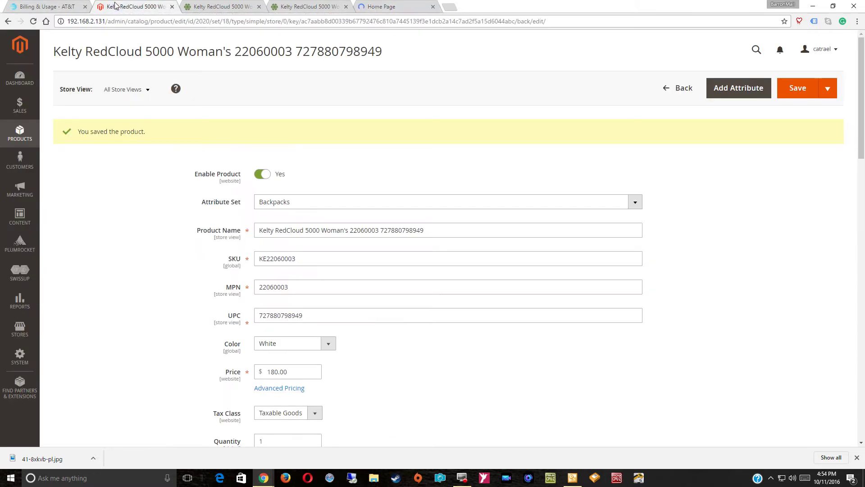
Step: Go back from the product editor to the Redcloud-filtered catalog product grid
left_click(686, 90)
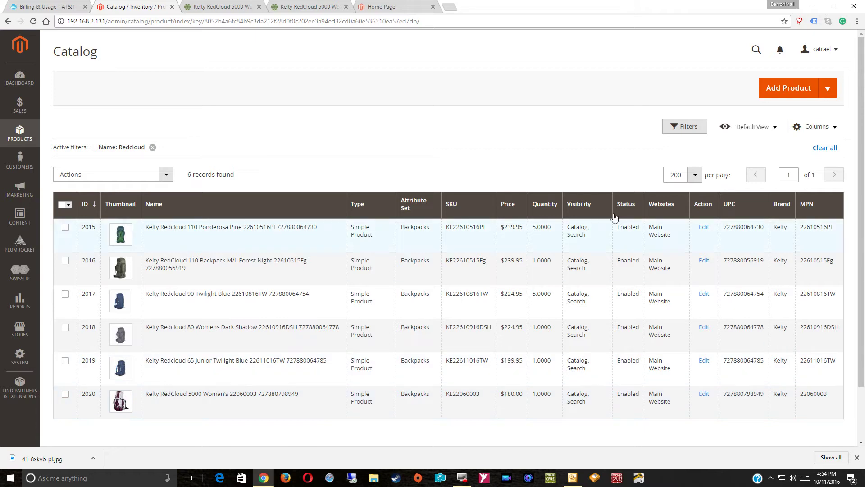
Step: Open the storefront's Gear › Backpacks category page from the top menu
left_click(388, 6)
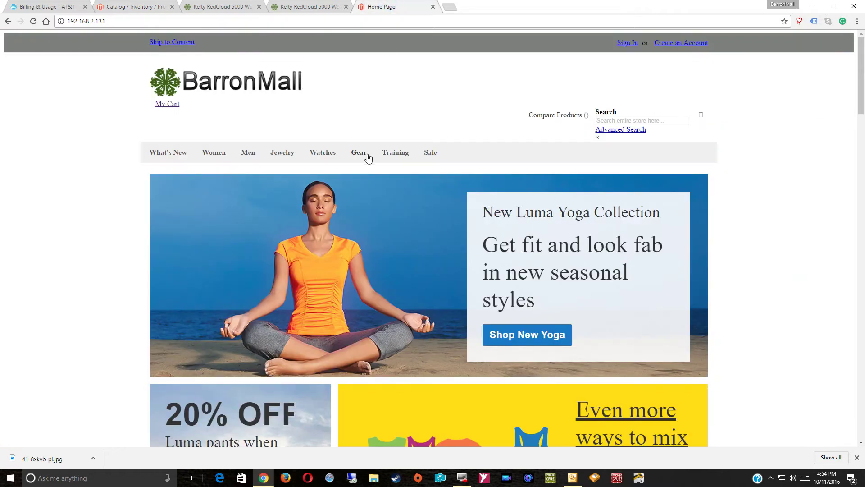
mouse_move(392, 157)
mouse_move(351, 159)
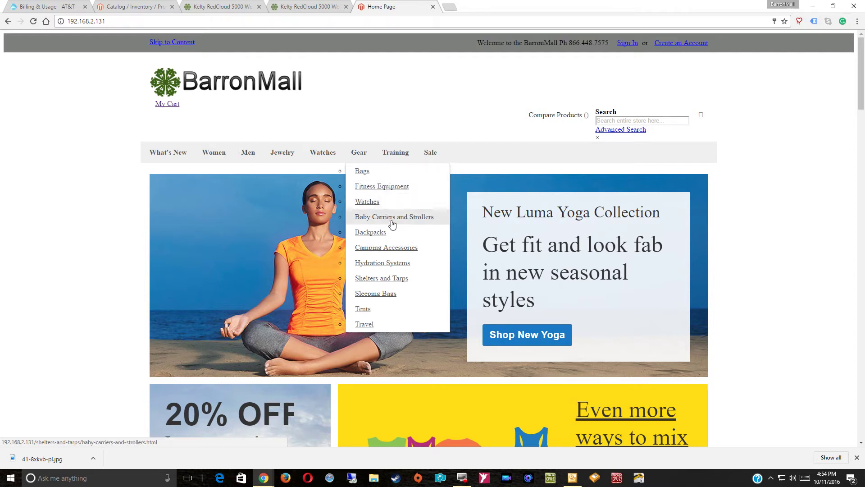
left_click(373, 232)
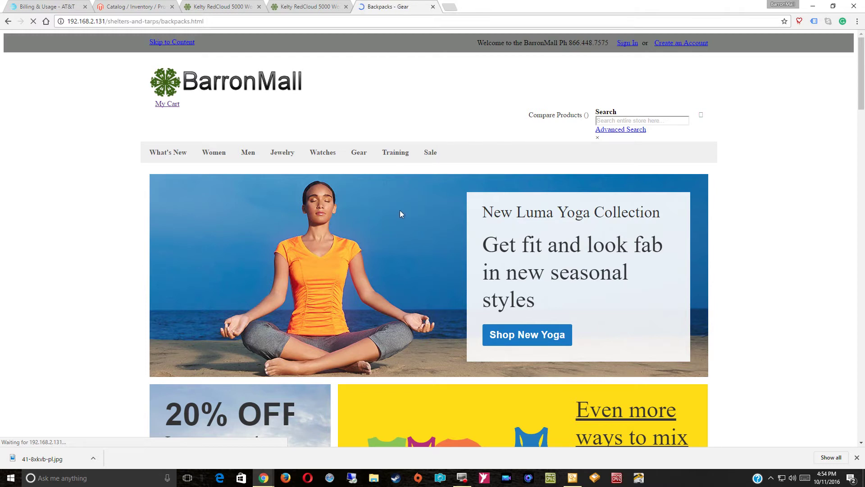
Step: Scroll through the Backpacks page to review its five Kelty Redcloud backpacks
scroll(400, 210, "down", 4)
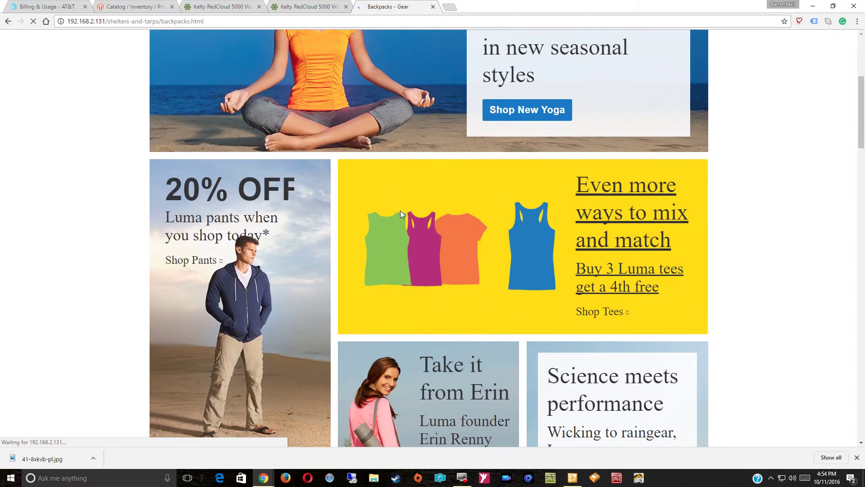
scroll(401, 209, "down", 5)
scroll(400, 211, "down", 10)
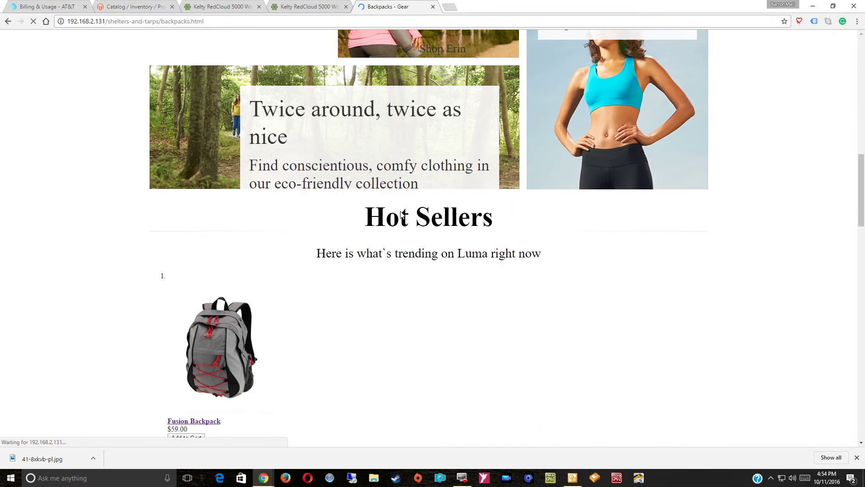
scroll(401, 214, "down", 5)
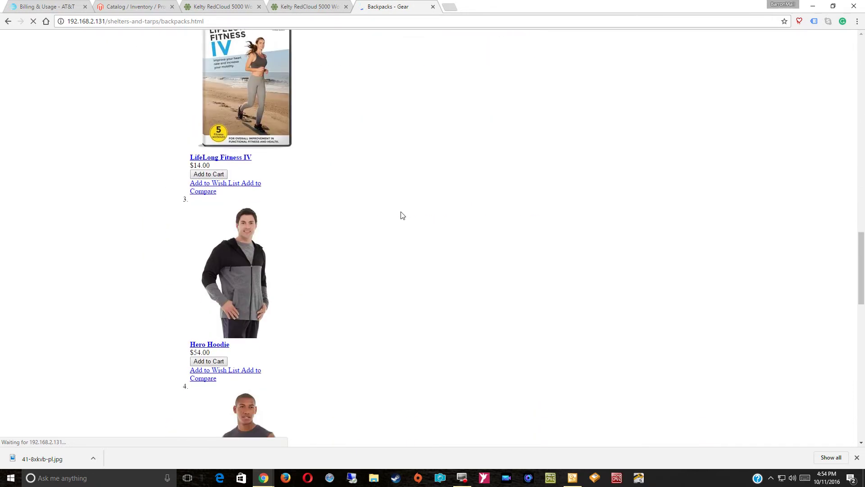
scroll(405, 207, "up", 15)
scroll(411, 189, "up", 8)
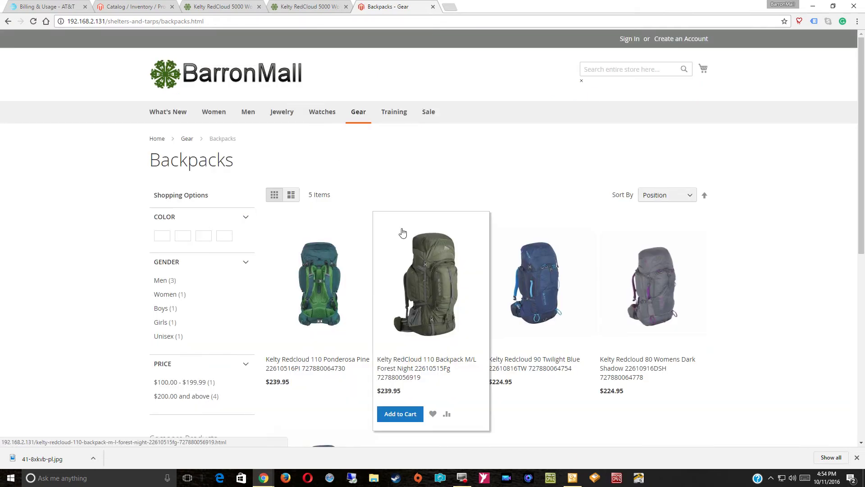
mouse_move(623, 215)
scroll(703, 308, "down", 5)
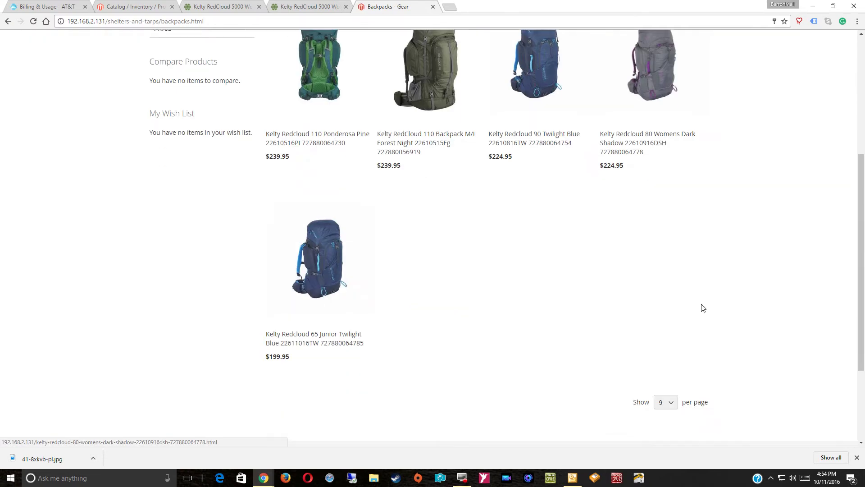
scroll(702, 309, "up", 5)
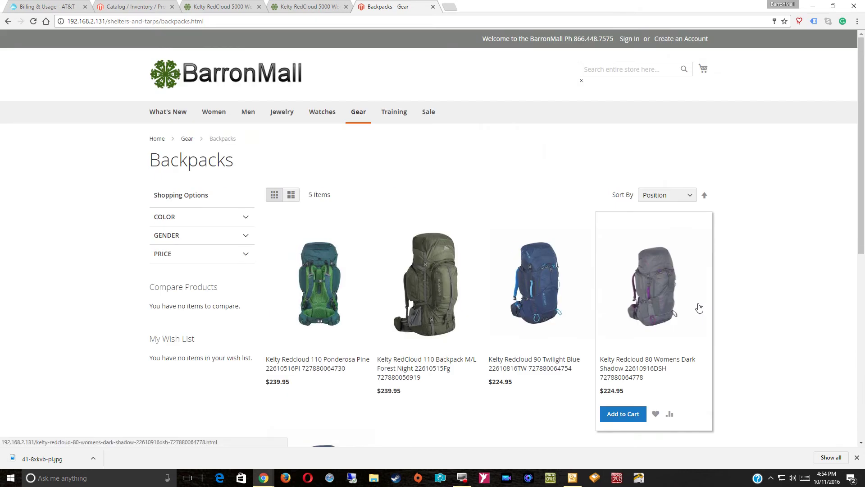
scroll(700, 308, "down", 2)
scroll(698, 308, "up", 2)
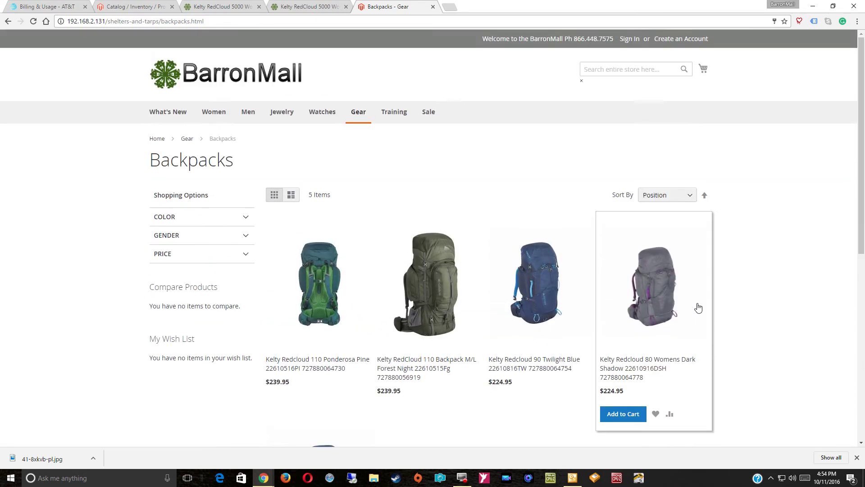
scroll(698, 308, "down", 1)
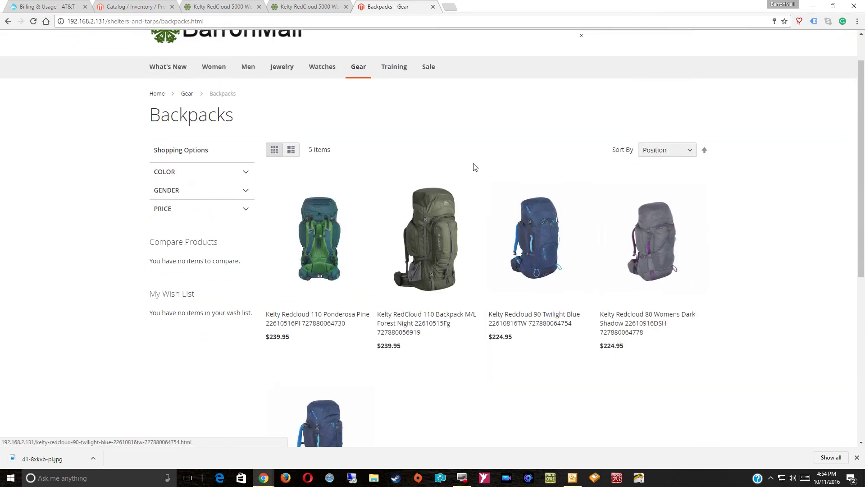
Step: Switch back to the admin Catalog grid showing the six Redcloud products
left_click(115, 8)
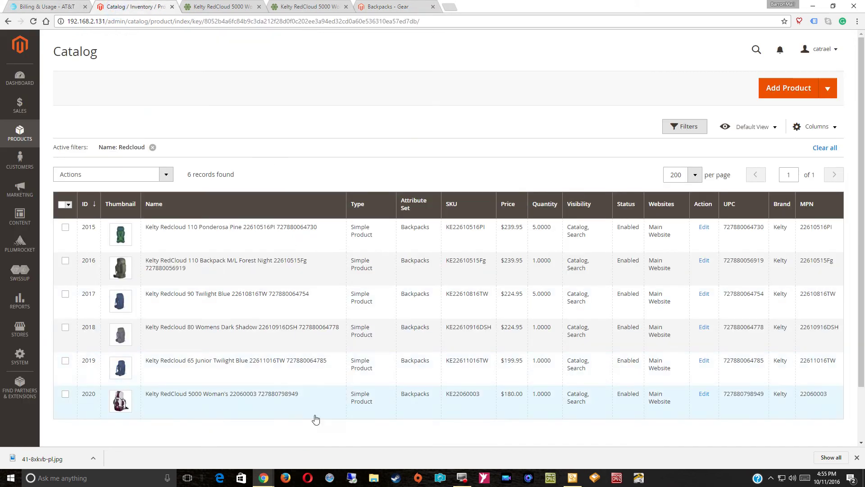